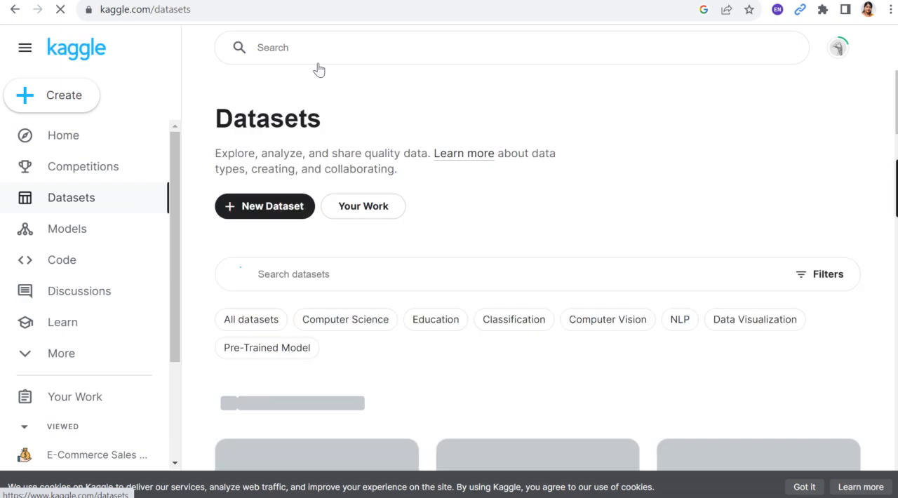
# Search Kaggle for "netflix in tableau" and open the dataset "Netflix Data: Cleaning, Analysis and Visualization"
pyautogui.click(291, 45)
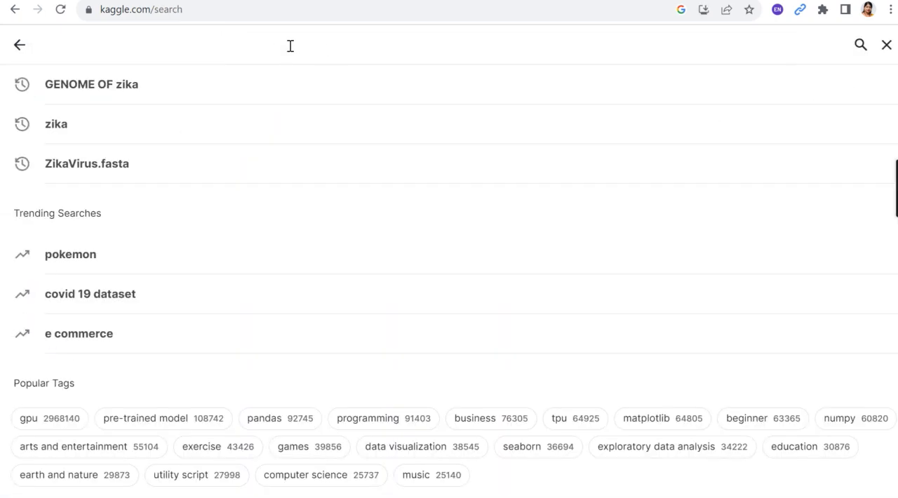
pyautogui.write('ne')
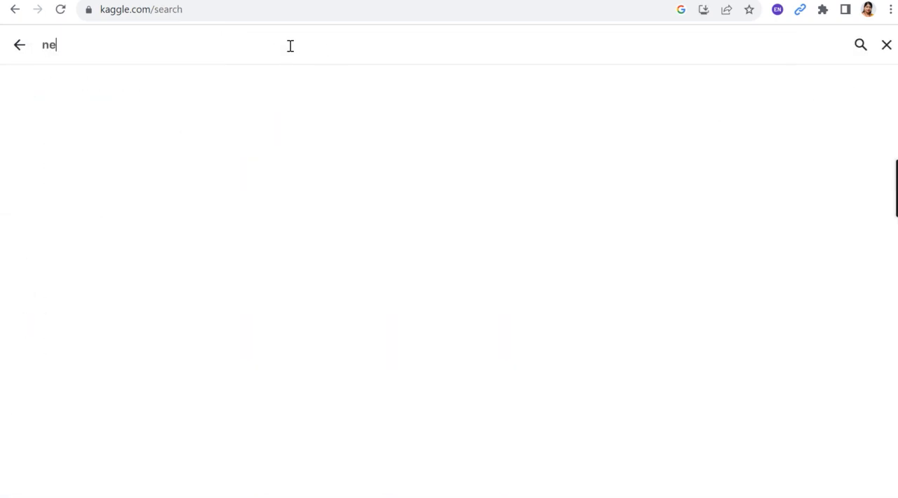
pyautogui.write('tf')
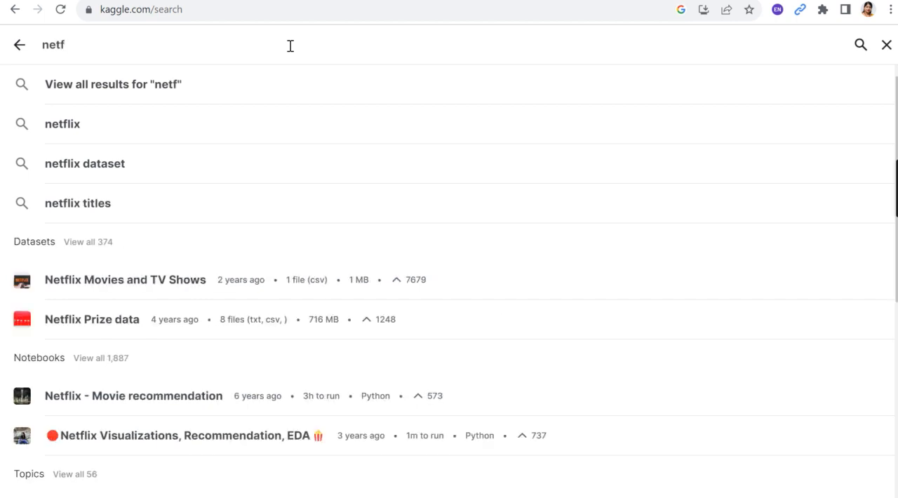
pyautogui.write('lix ')
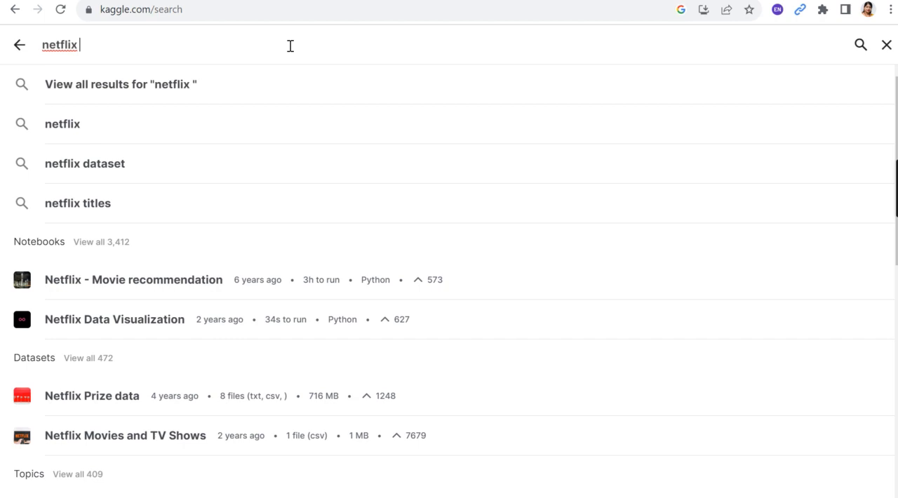
pyautogui.write('in ')
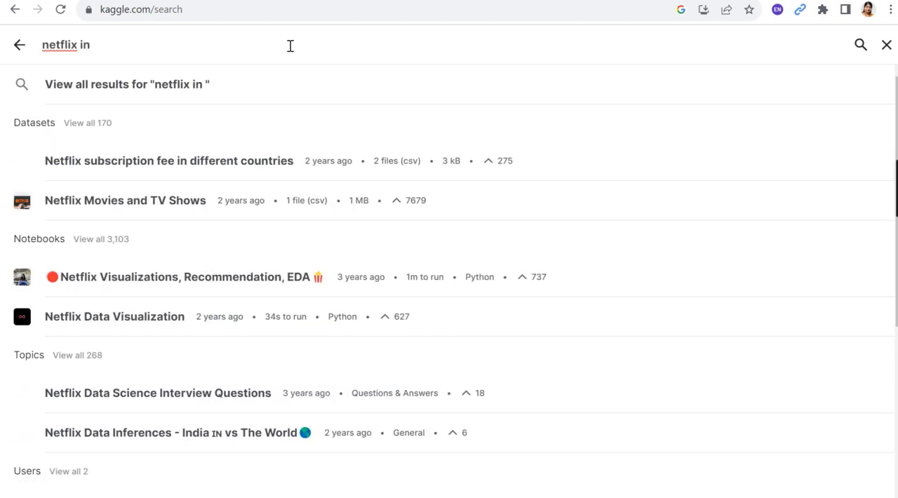
pyautogui.write('ta')
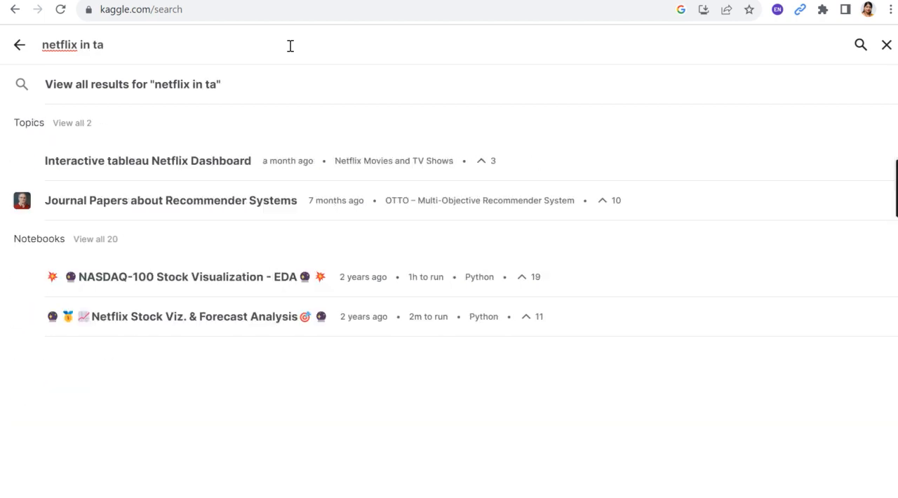
pyautogui.write('blu')
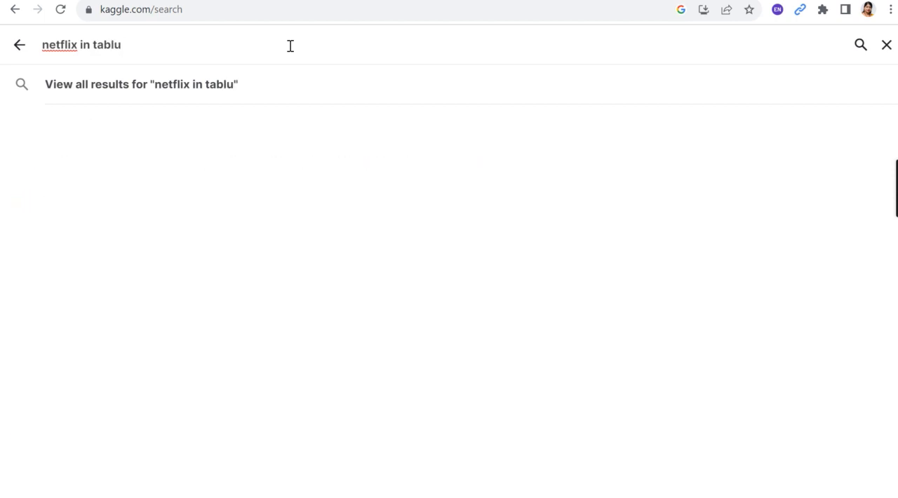
pyautogui.press('BackSpace')
pyautogui.write('ea')
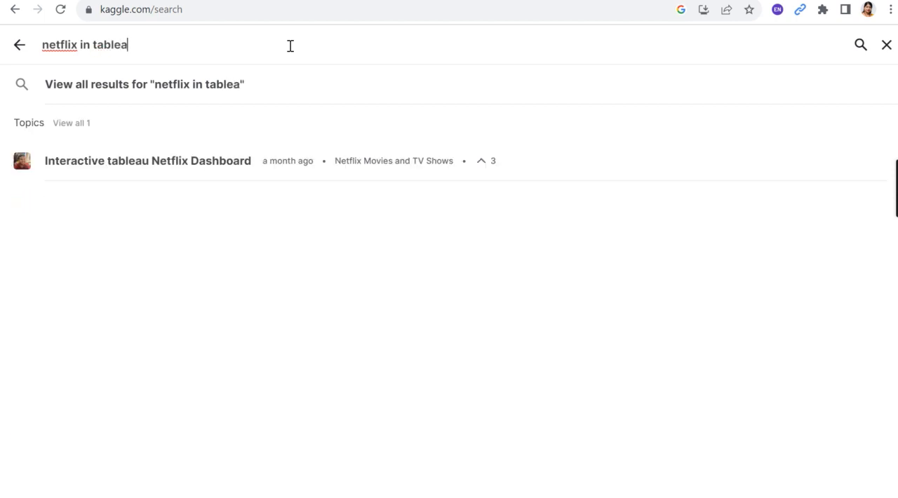
pyautogui.write('u')
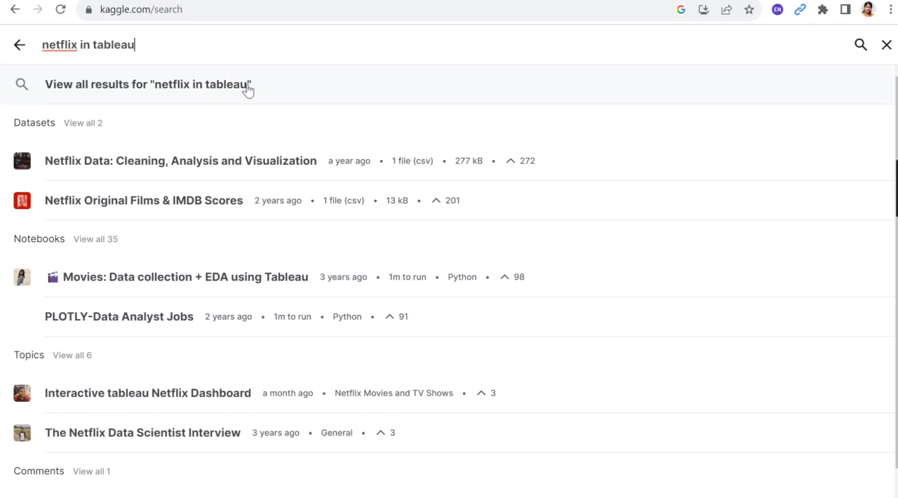
pyautogui.click(201, 165)
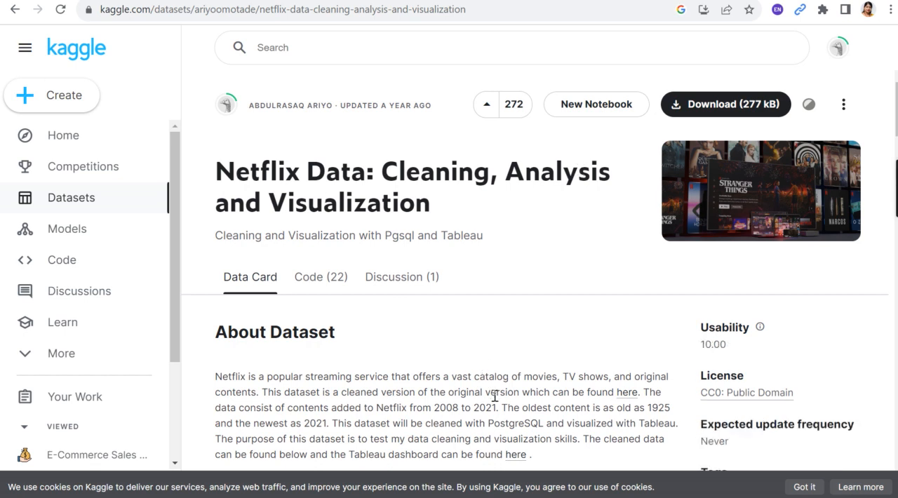
# Switch to the P3 Dataset folder in File Explorer and view the contents of its Data Set from Kaggle subfolder
pyautogui.moveTo(388, 497)
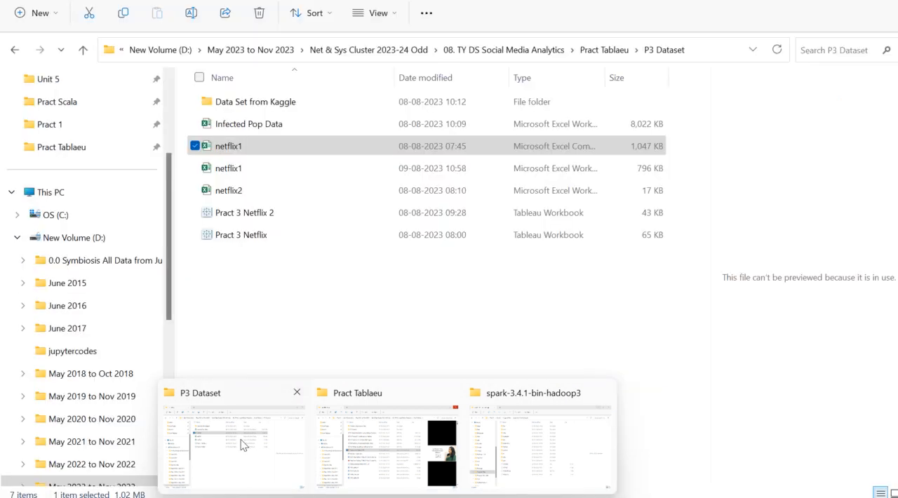
pyautogui.click(241, 440)
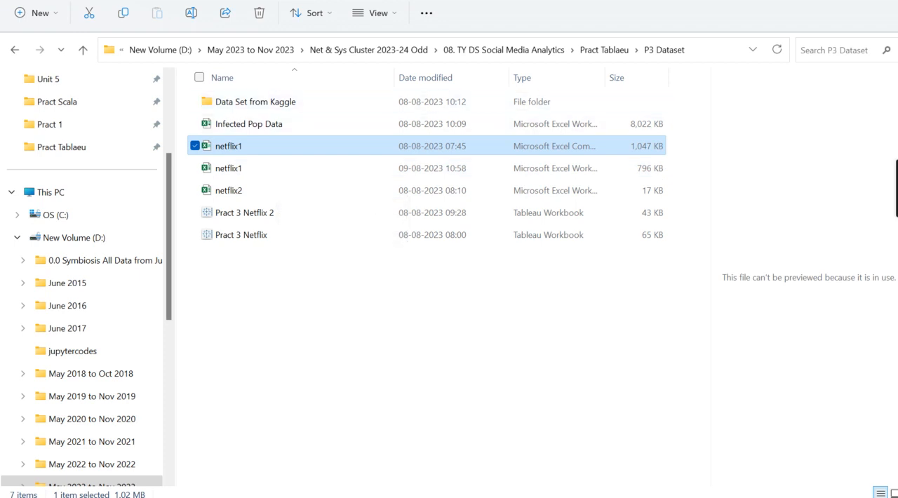
pyautogui.press('F2')
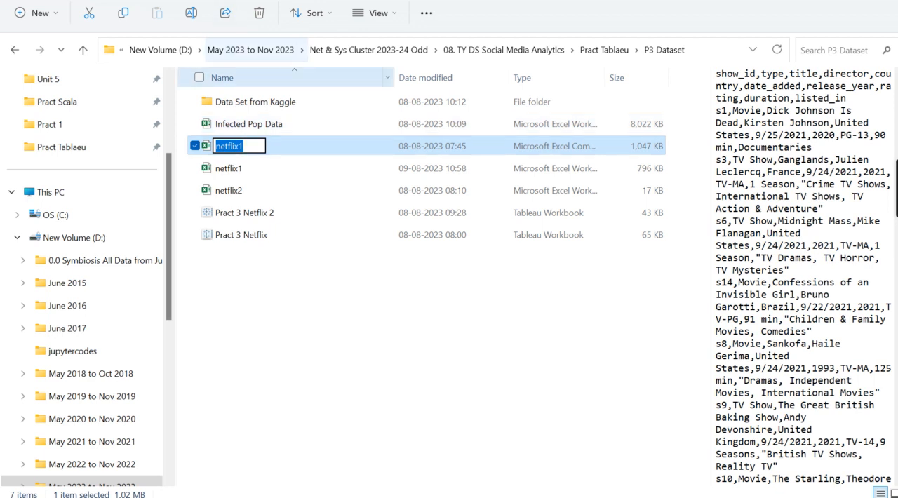
pyautogui.click(274, 101)
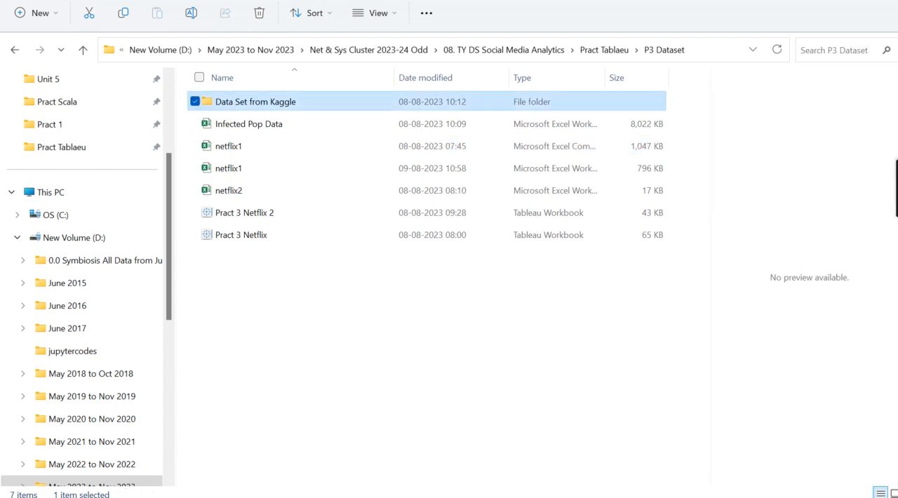
pyautogui.press('F2')
pyautogui.press('Escape')
pyautogui.press('Return')
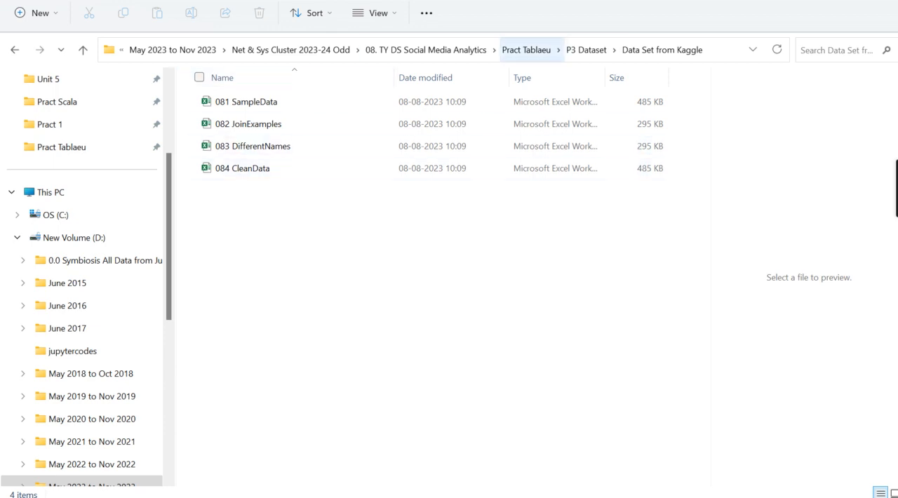
# Return to the P3 Dataset folder and open the netflix1 Excel workbook
pyautogui.click(614, 50)
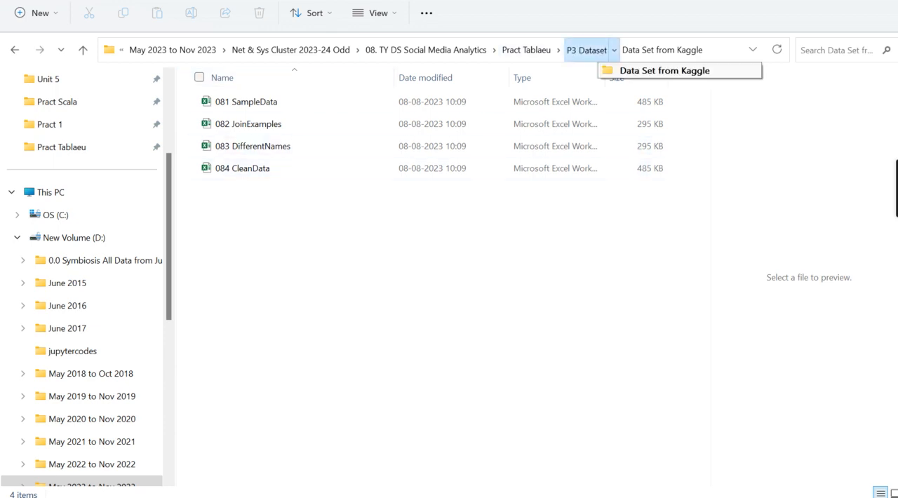
pyautogui.click(586, 50)
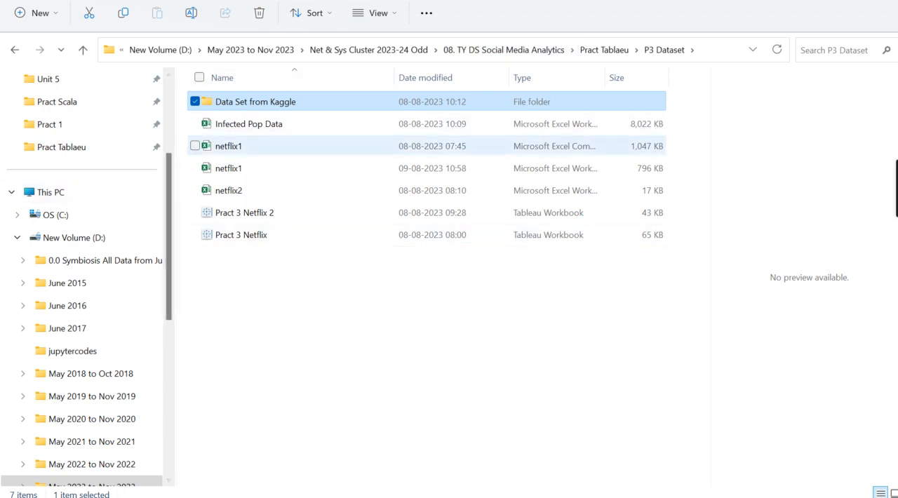
pyautogui.click(229, 169)
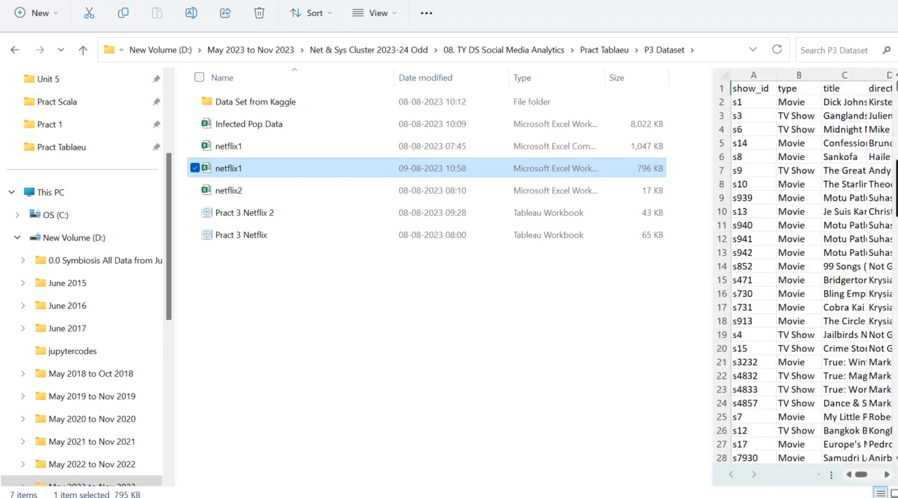
pyautogui.doubleClick(220, 170)
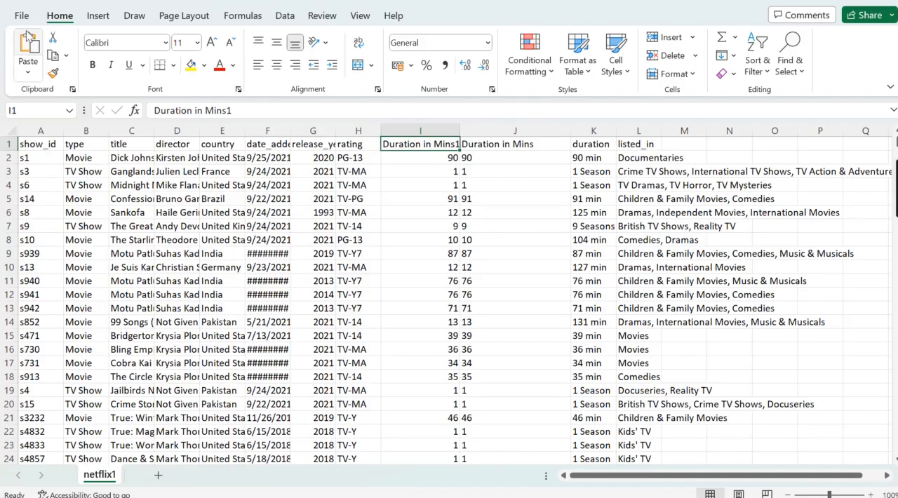
# Save a copy of the data as an Excel Workbook named netflix1 in the P3 Dataset folder, replacing the existing file
pyautogui.click(22, 16)
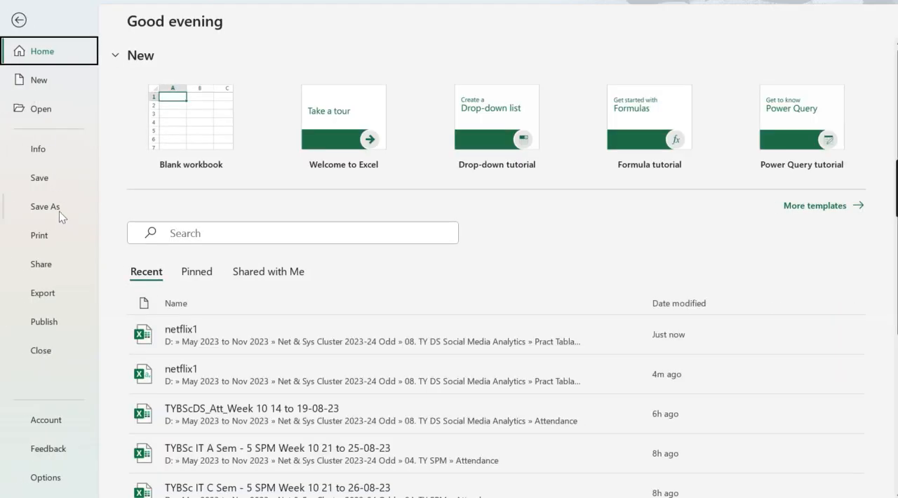
pyautogui.click(59, 212)
pyautogui.click(196, 381)
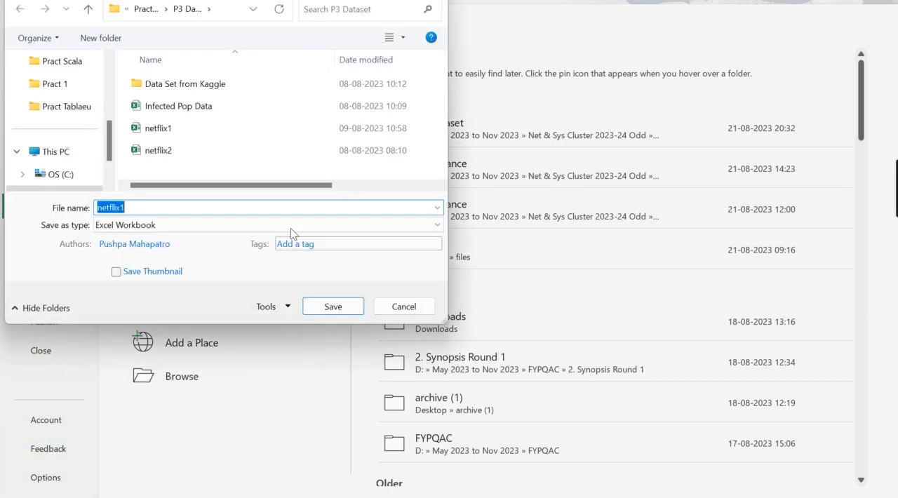
pyautogui.click(249, 223)
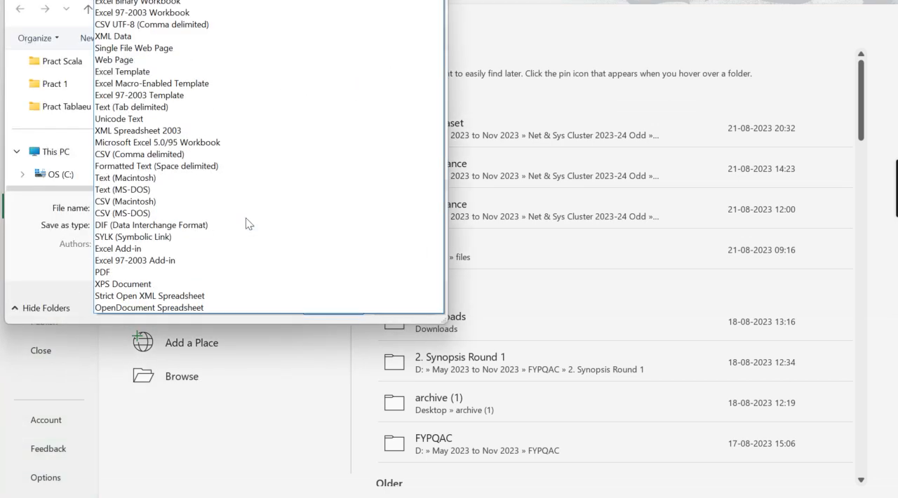
pyautogui.click(209, 0)
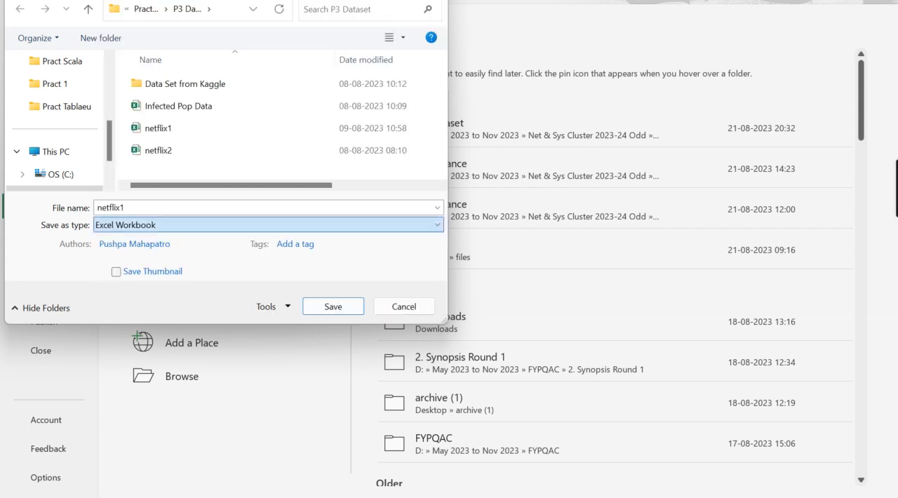
pyautogui.click(330, 309)
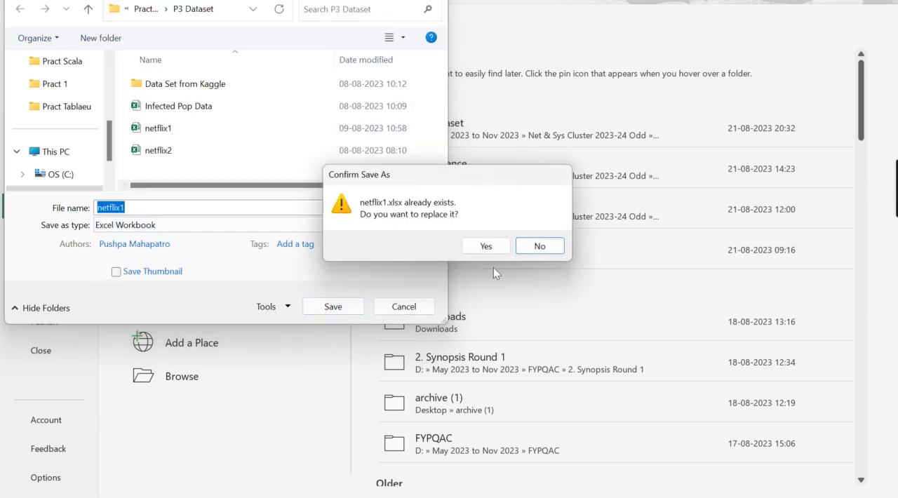
pyautogui.click(494, 246)
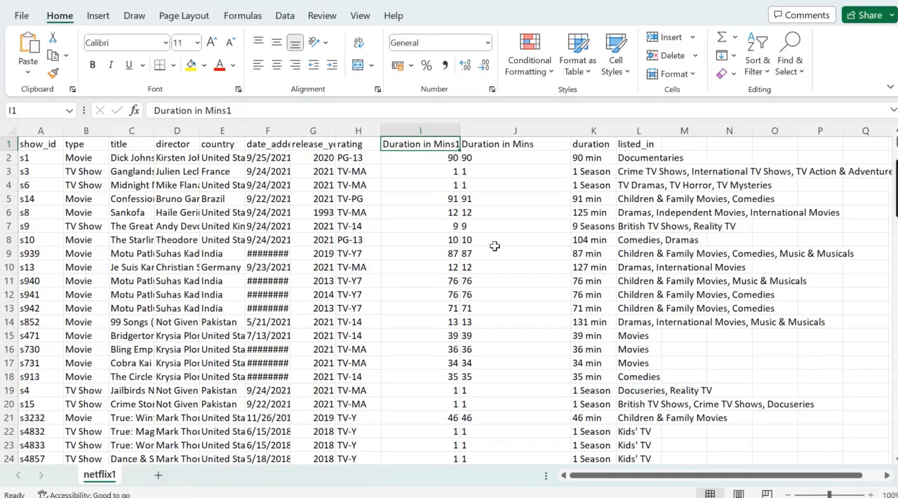
# Review the header cells of the netflix1 sheet from show_id through rating and Duration in Mins to duration
pyautogui.click(41, 140)
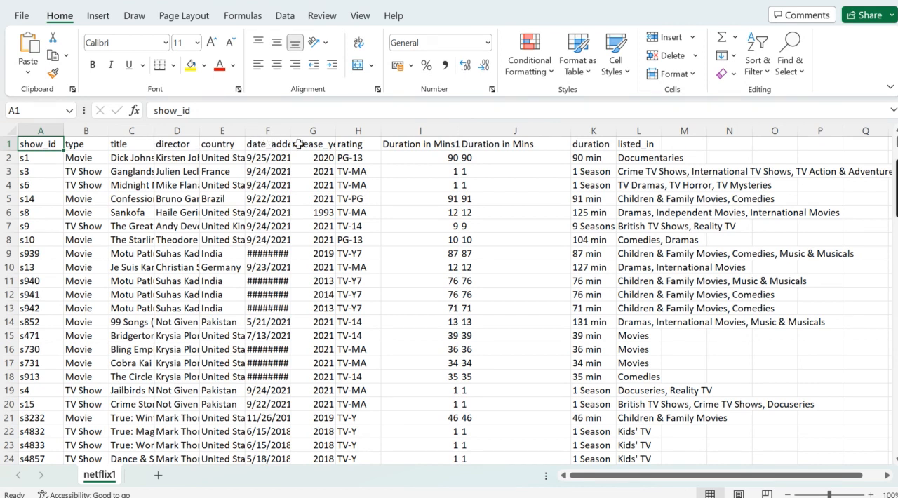
pyautogui.click(360, 143)
pyautogui.click(410, 144)
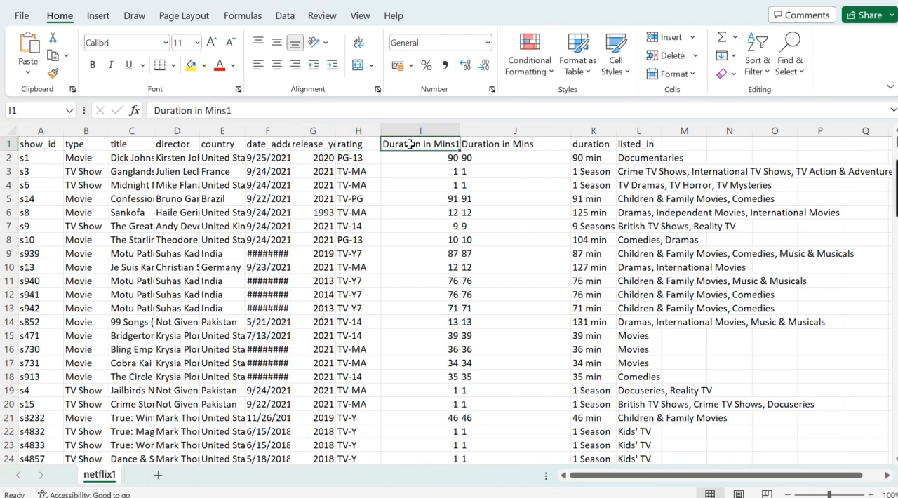
pyautogui.click(499, 143)
pyautogui.press('Right')
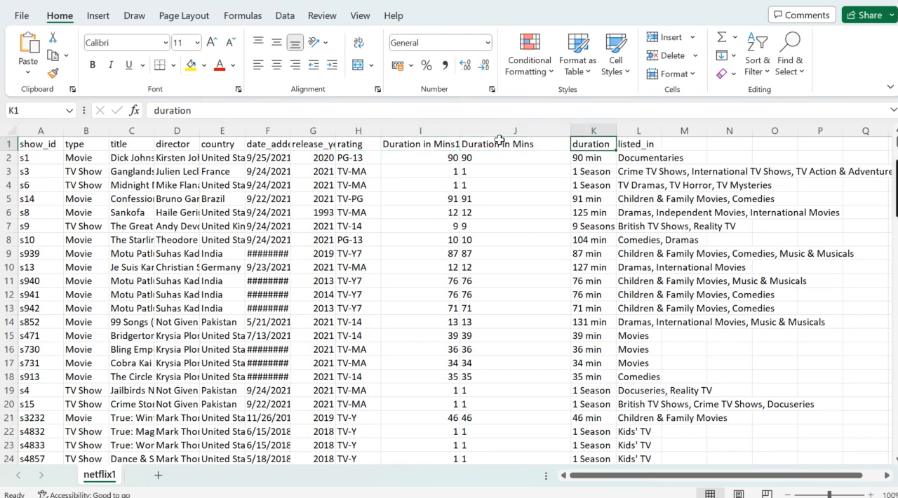
# Examine the entries in the duration column and compare them with the Duration in Mins1 column
pyautogui.press('Down')
pyautogui.press('Down')
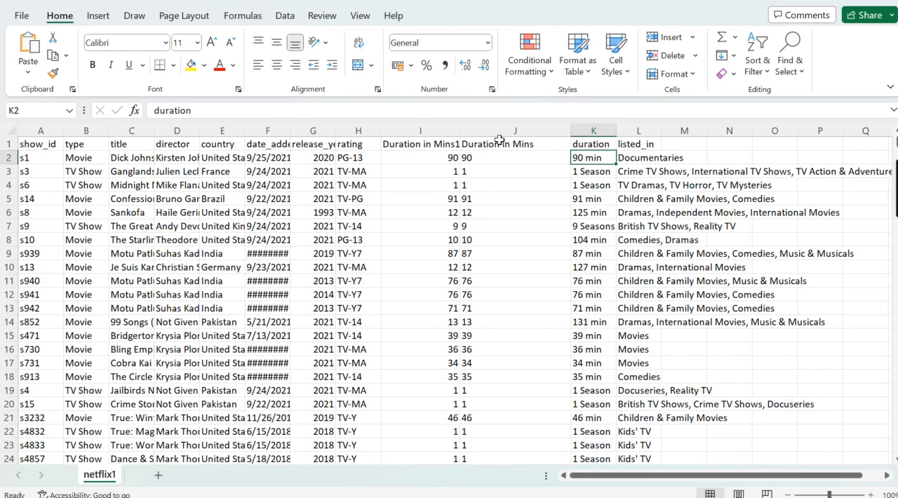
pyautogui.press('Down')
pyautogui.press('Down')
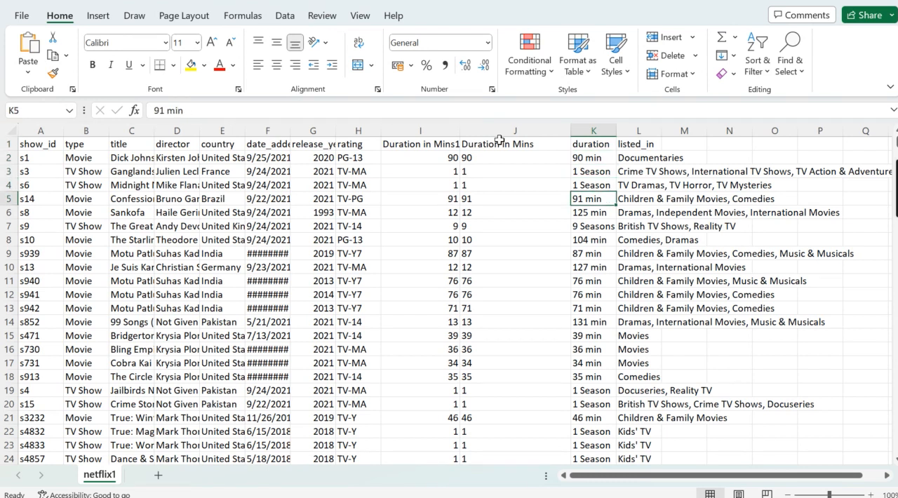
pyautogui.click(595, 129)
pyautogui.press('Right')
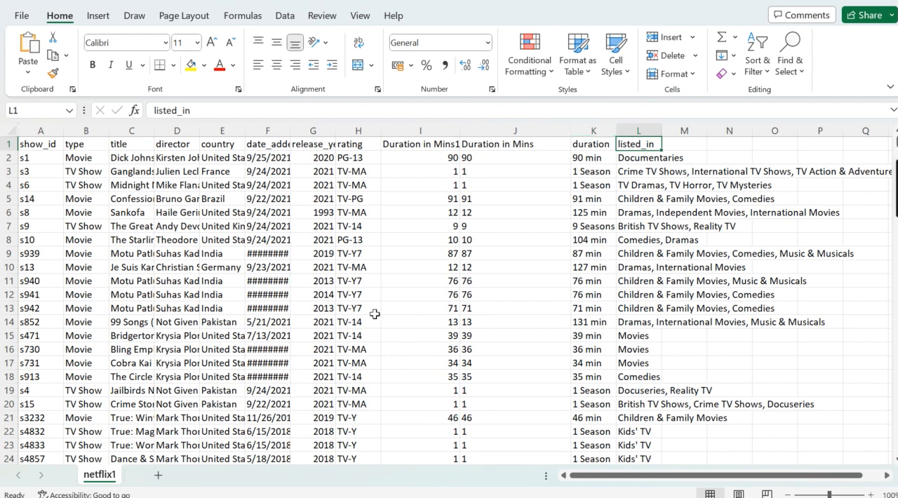
pyautogui.click(585, 144)
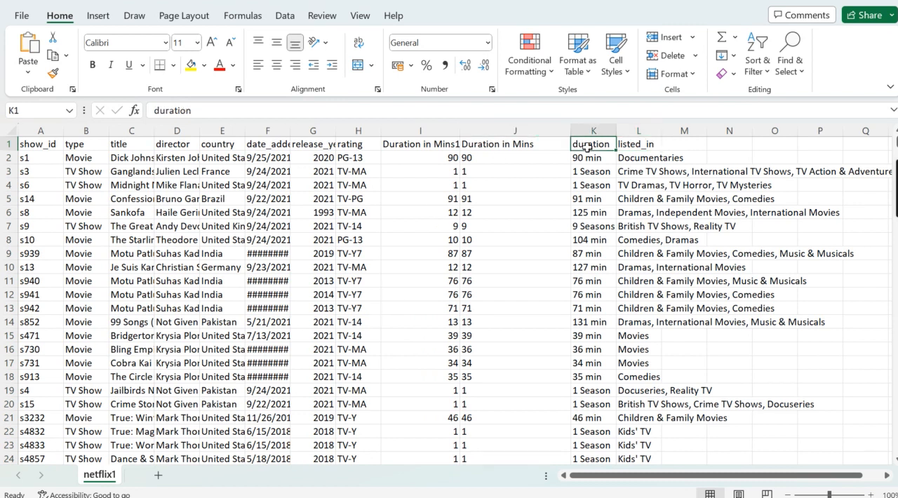
pyautogui.click(587, 158)
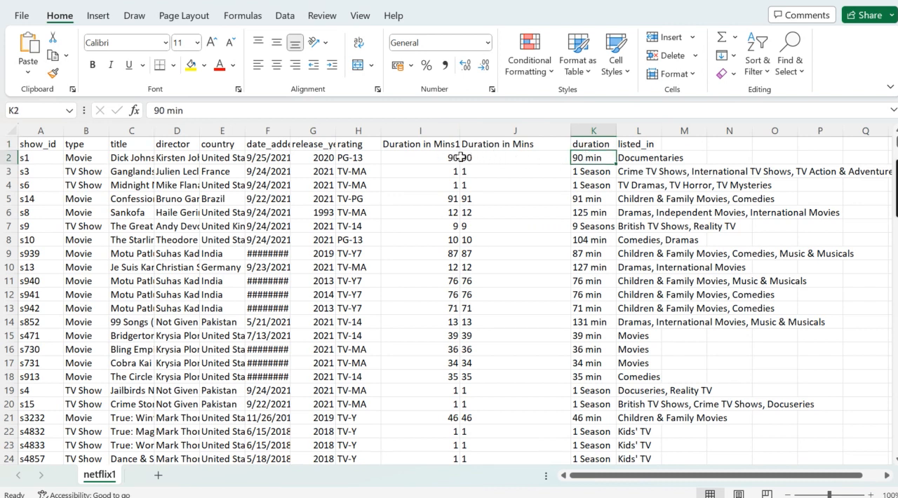
pyautogui.click(434, 157)
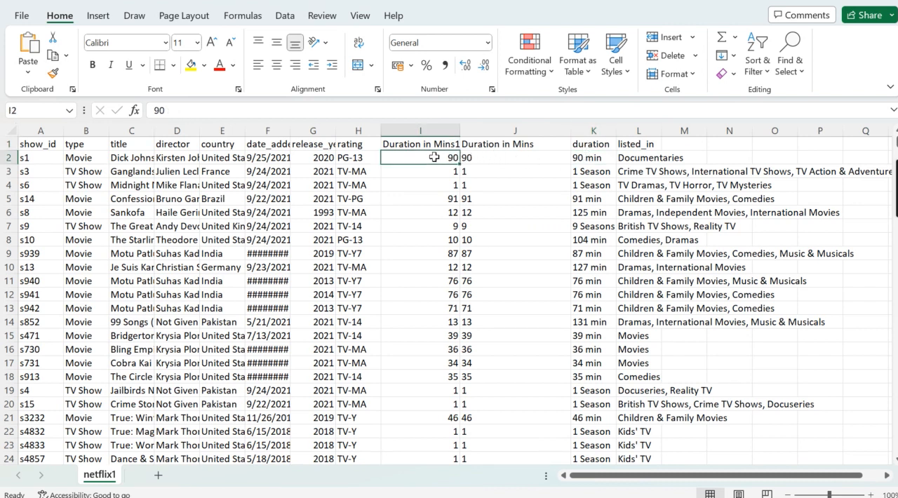
pyautogui.click(593, 130)
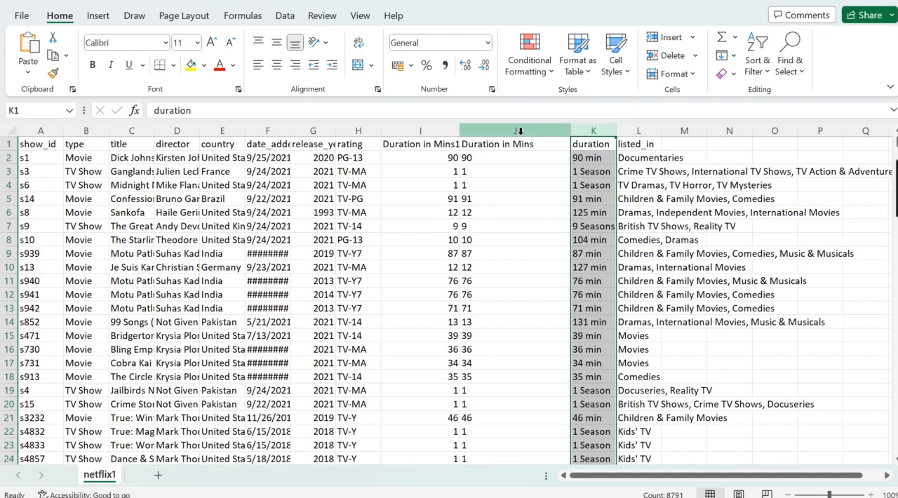
# Insert a blank column before listed_in and give it the header "dur in mins"
pyautogui.rightClick(629, 129)
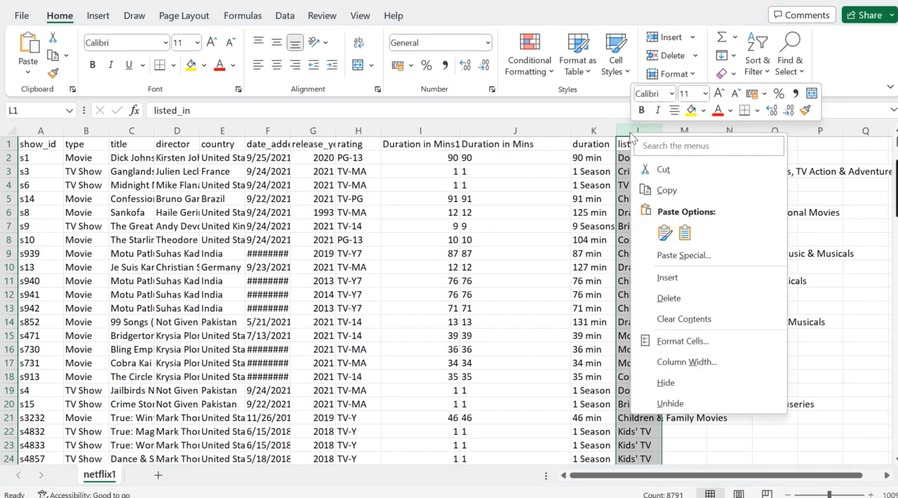
pyautogui.click(686, 284)
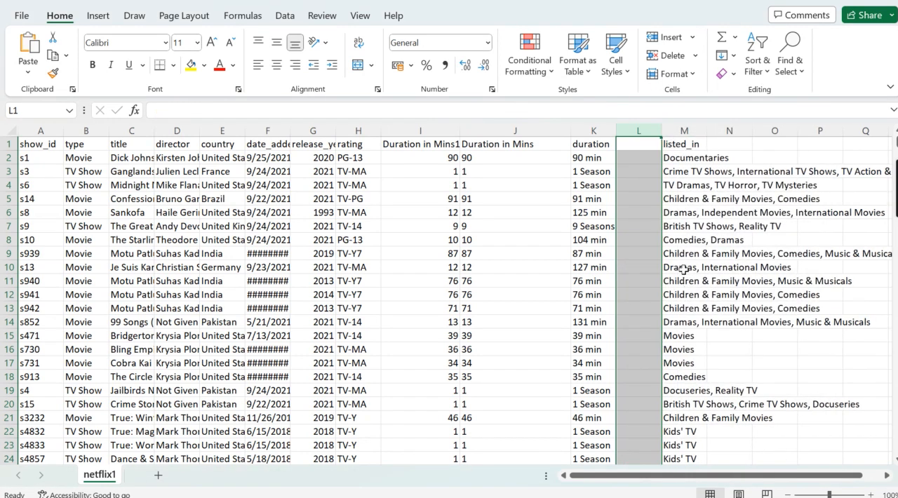
pyautogui.click(634, 147)
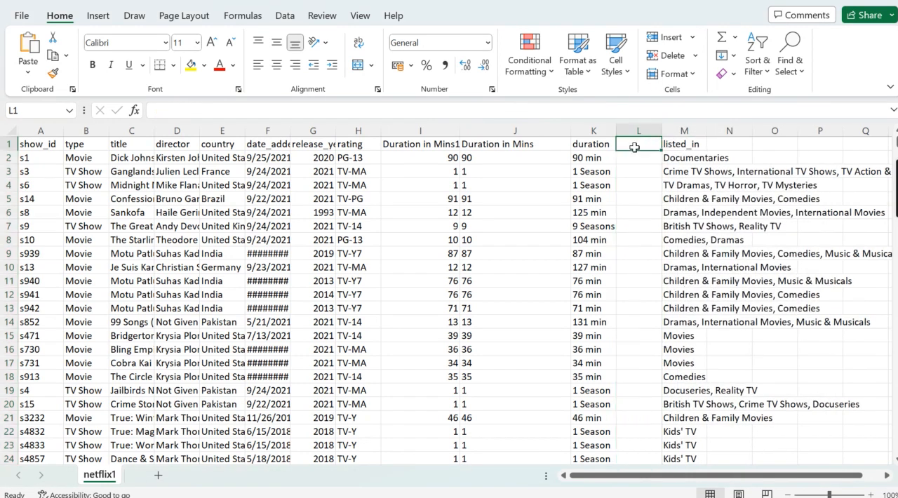
pyautogui.write('dur in min')
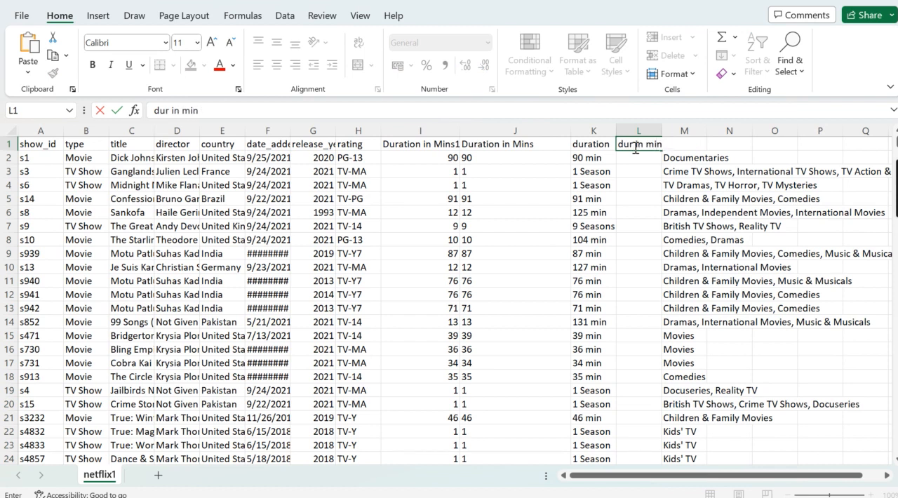
pyautogui.write('s')
pyautogui.press('Return')
# Enter 90, 100, 100 and 91 in rows 2 to 5 of the dur in mins column
pyautogui.write('90')
pyautogui.press('Return')
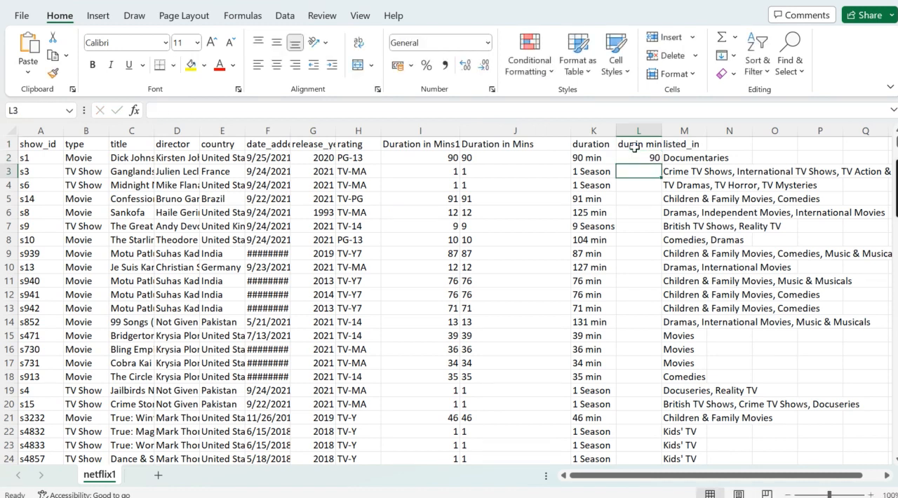
pyautogui.write('100')
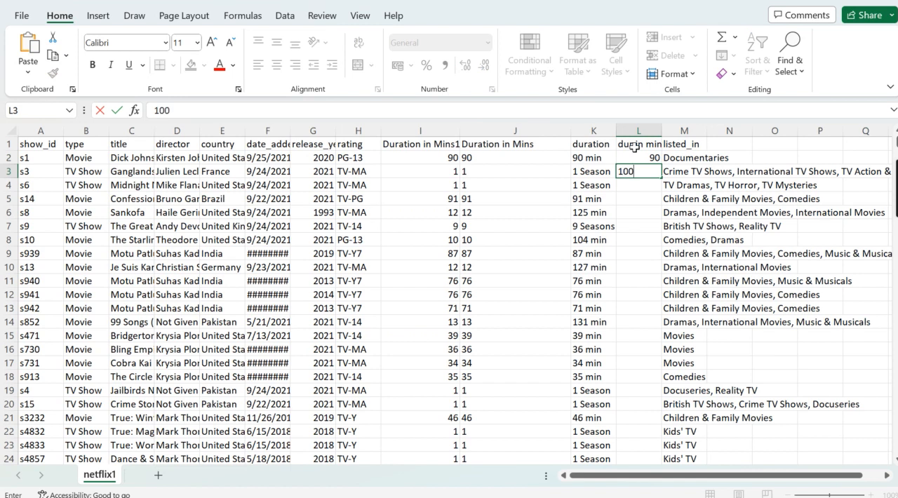
pyautogui.press('Return')
pyautogui.write('100')
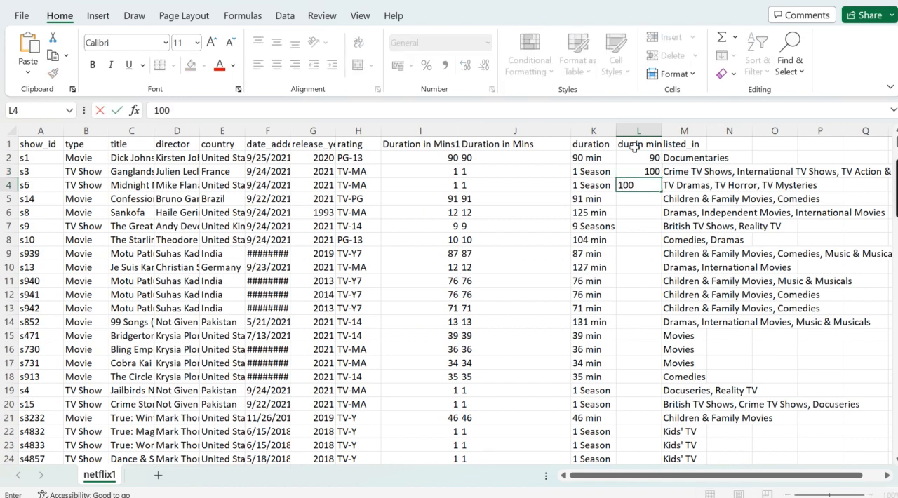
pyautogui.press('Return')
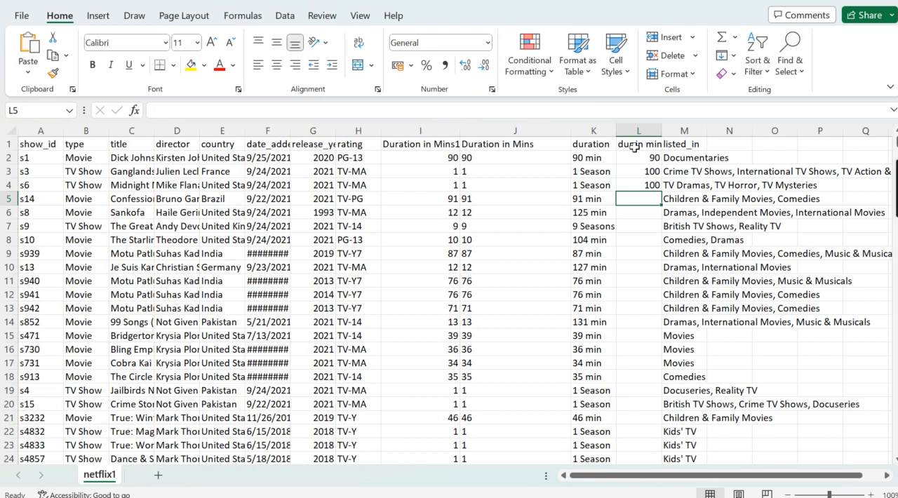
pyautogui.write('91')
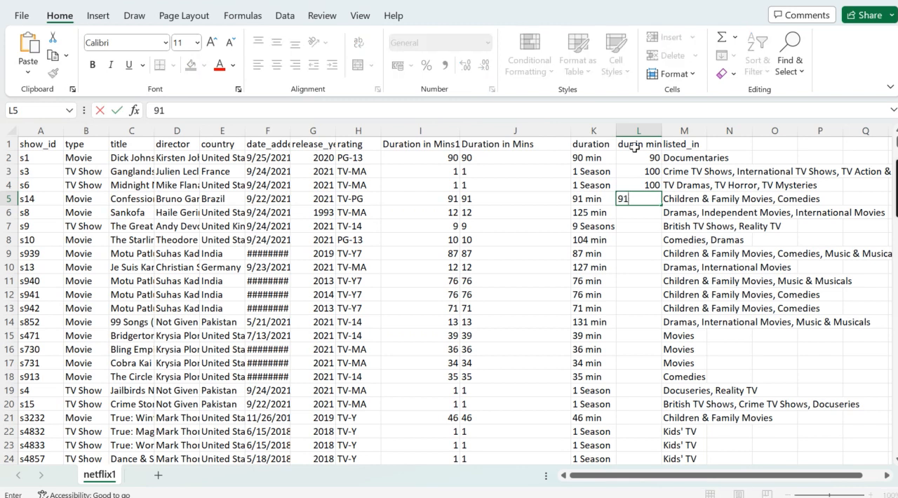
pyautogui.press('Return')
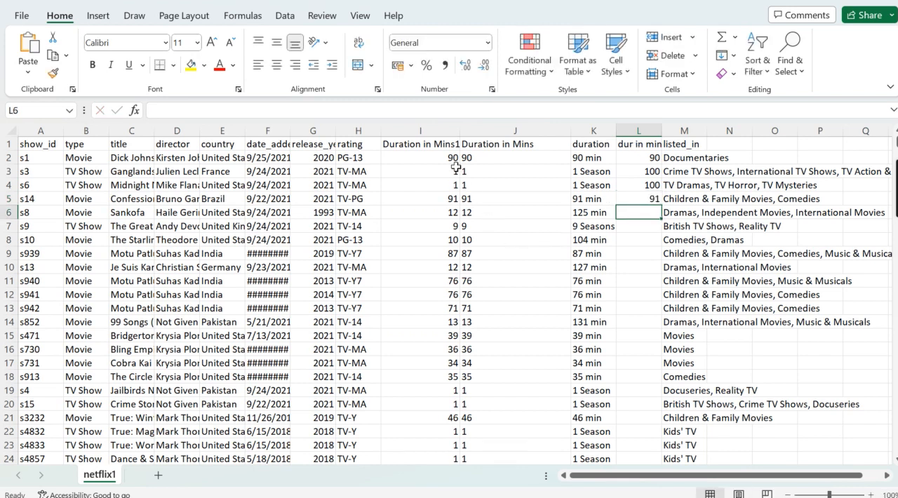
# Delete the dur in mins column and select the Duration in Mins1 header cell
pyautogui.scroll(-7, 446, 337)
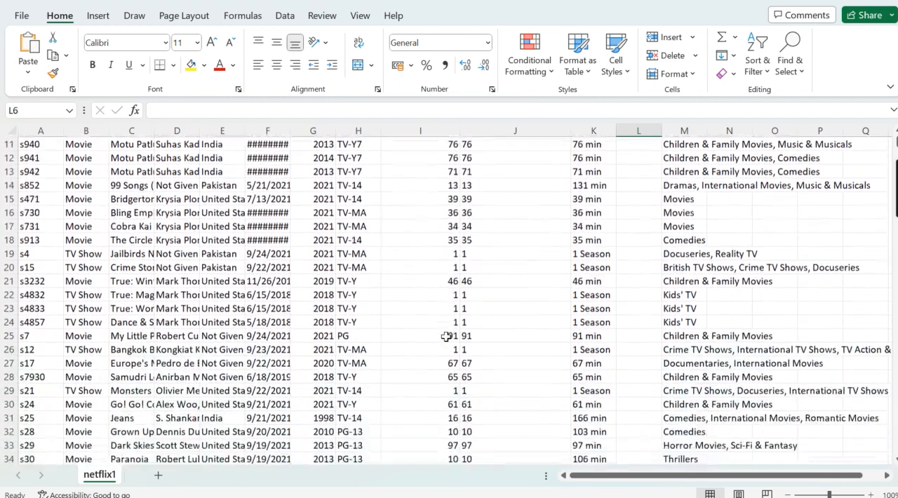
pyautogui.scroll(7, 446, 337)
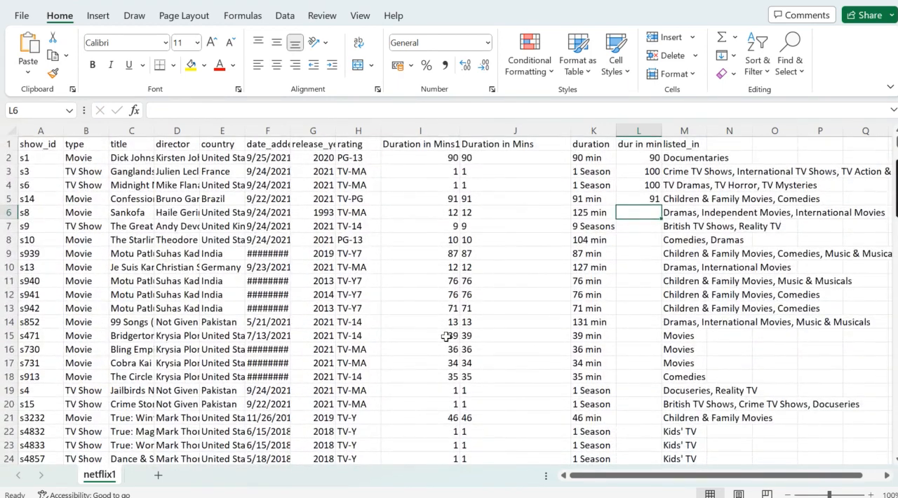
pyautogui.rightClick(648, 130)
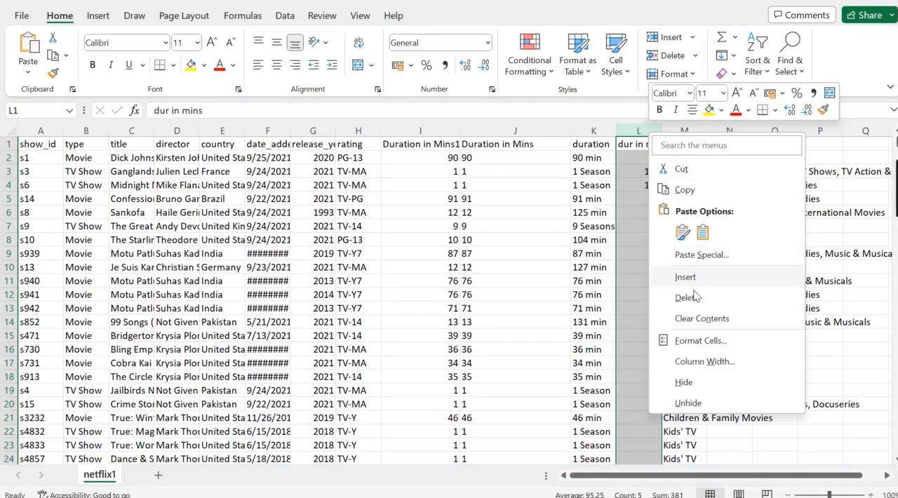
pyautogui.click(687, 297)
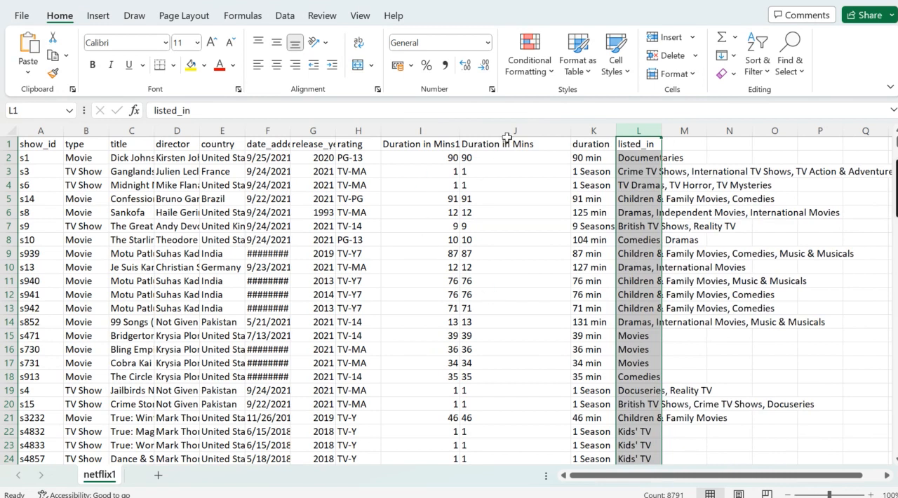
pyautogui.click(434, 144)
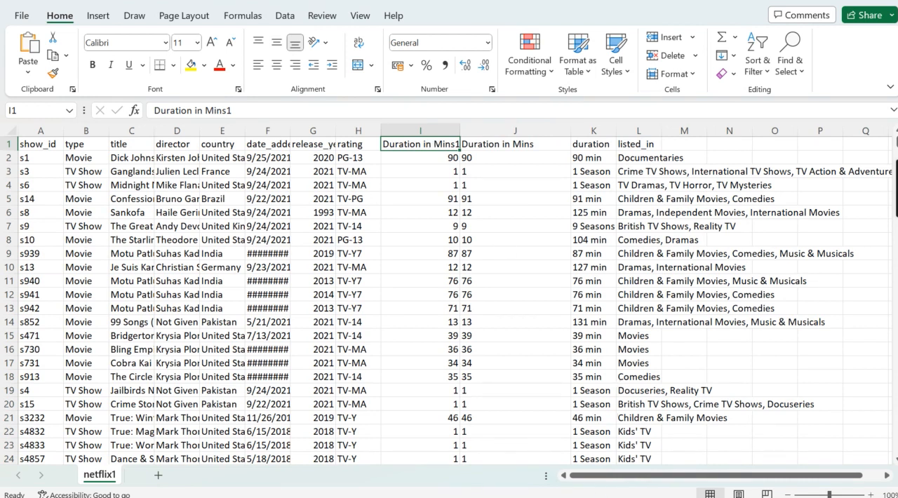
# Switch to the empty Book2 workbook in Tableau
pyautogui.moveTo(606, 497)
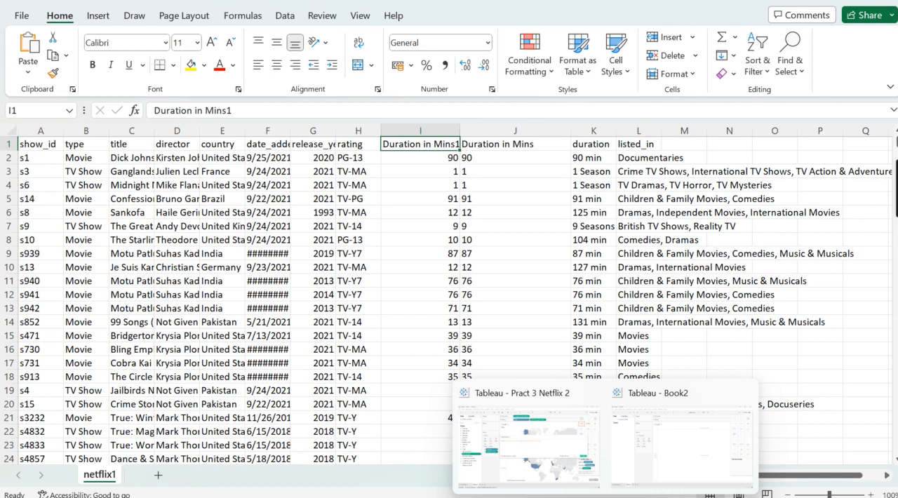
pyautogui.press('super+s')
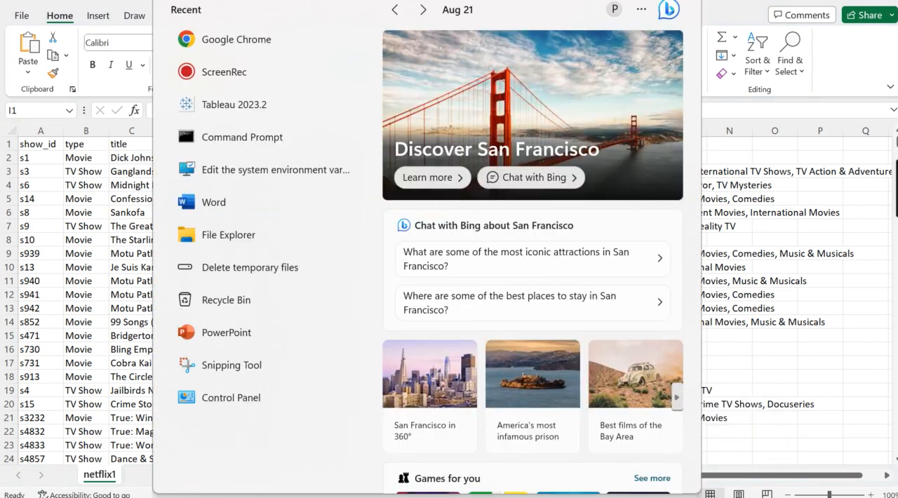
pyautogui.write('t')
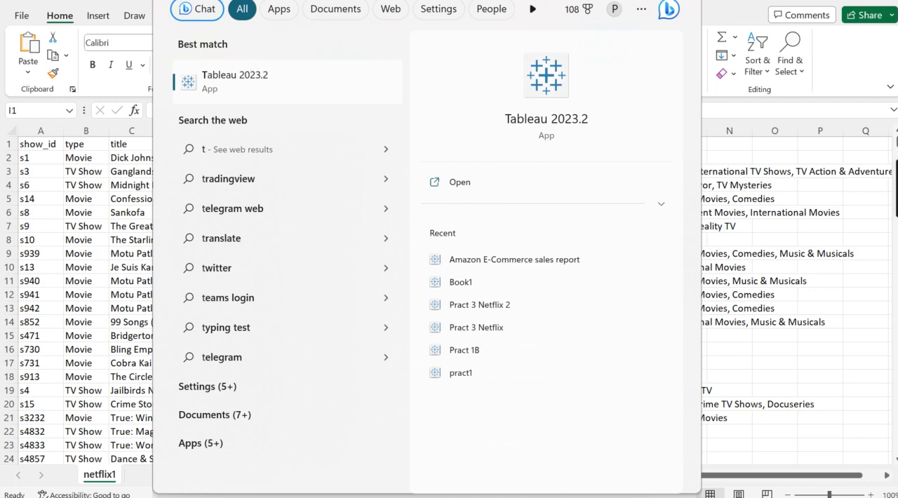
pyautogui.click(686, 464)
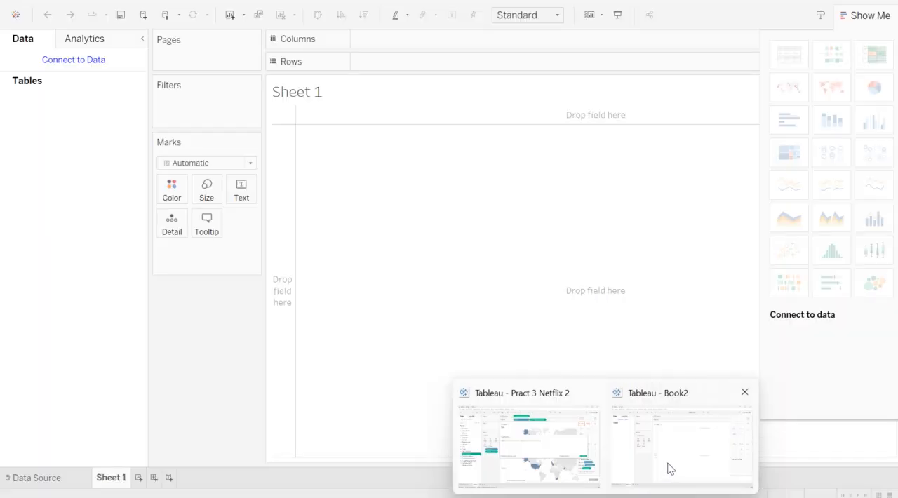
pyautogui.click(670, 468)
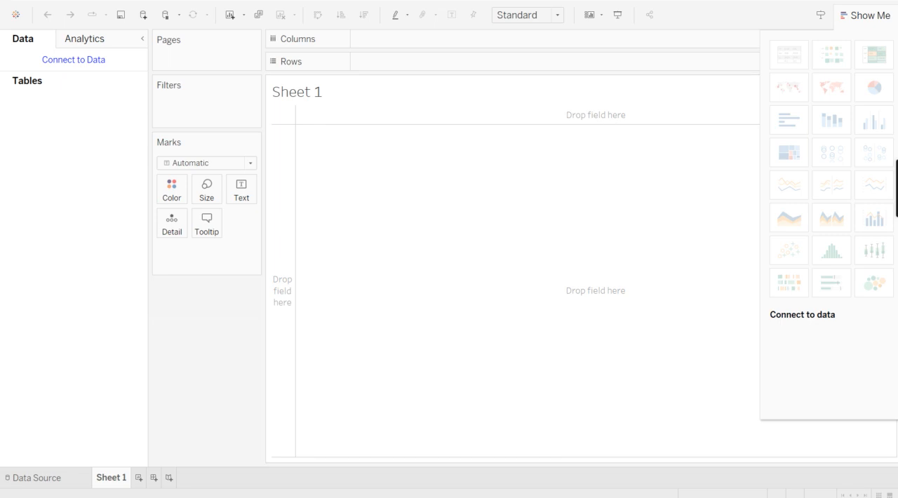
# Restore the Book2 window to a smaller size and widen it on both sides
pyautogui.click(855, 1)
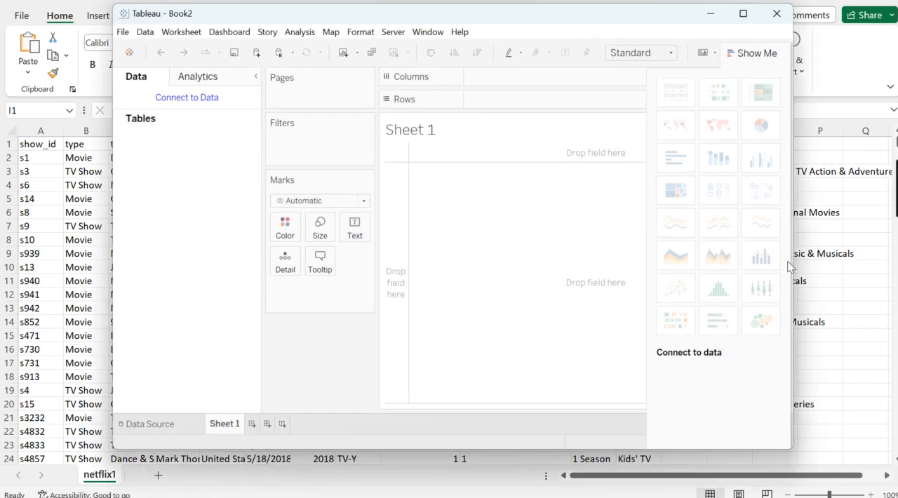
pyautogui.moveTo(794, 255); pyautogui.dragTo(873, 255)
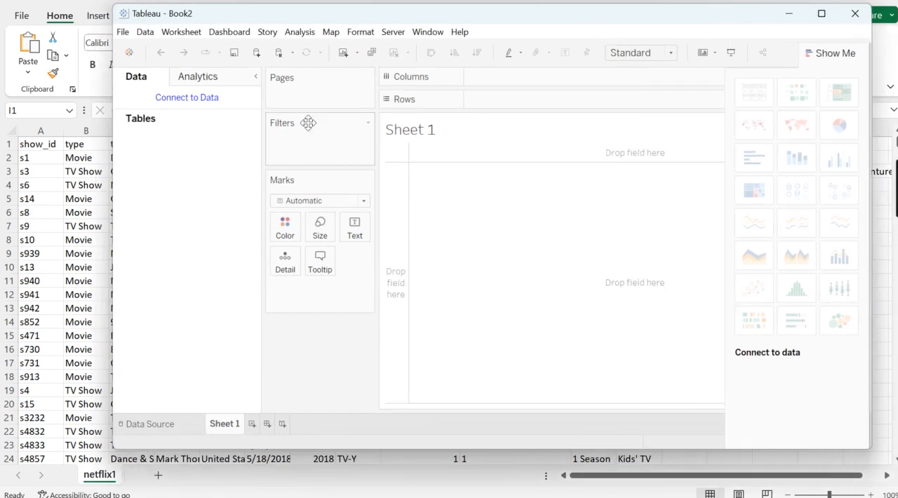
pyautogui.moveTo(110, 171); pyautogui.dragTo(21, 176)
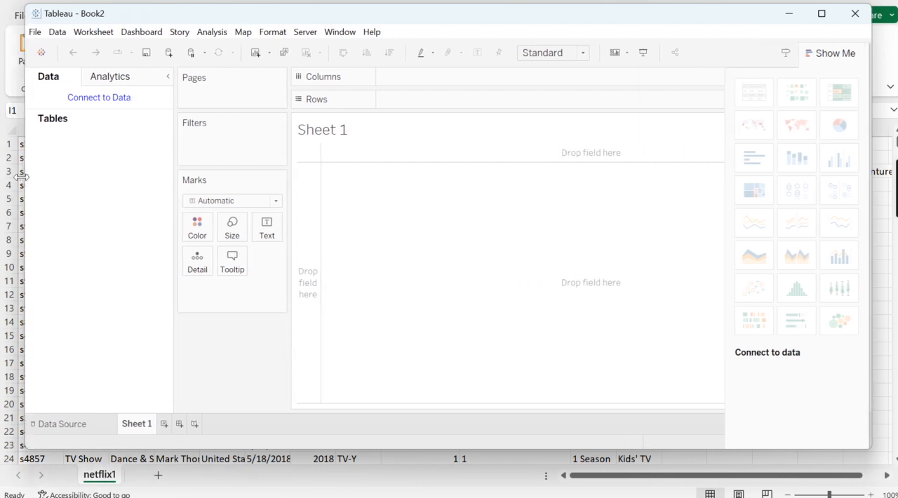
# Start a new data source connection to a Microsoft Excel file
pyautogui.click(37, 33)
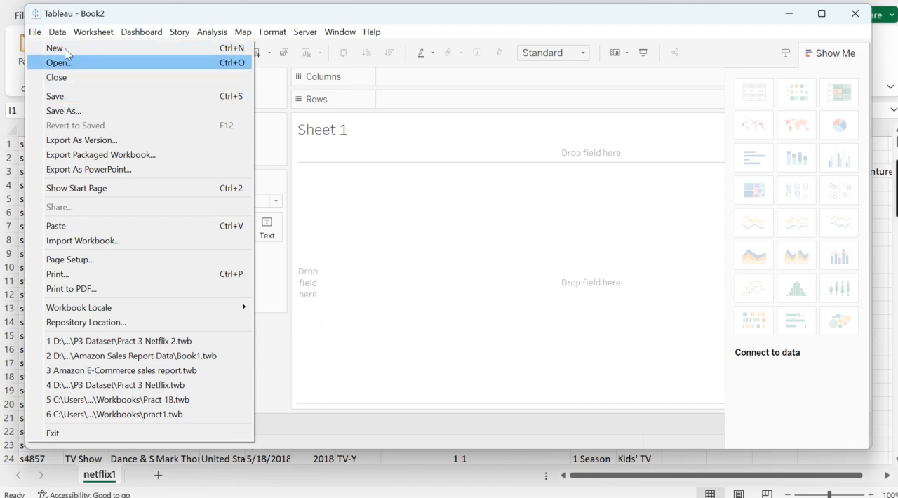
pyautogui.moveTo(59, 33)
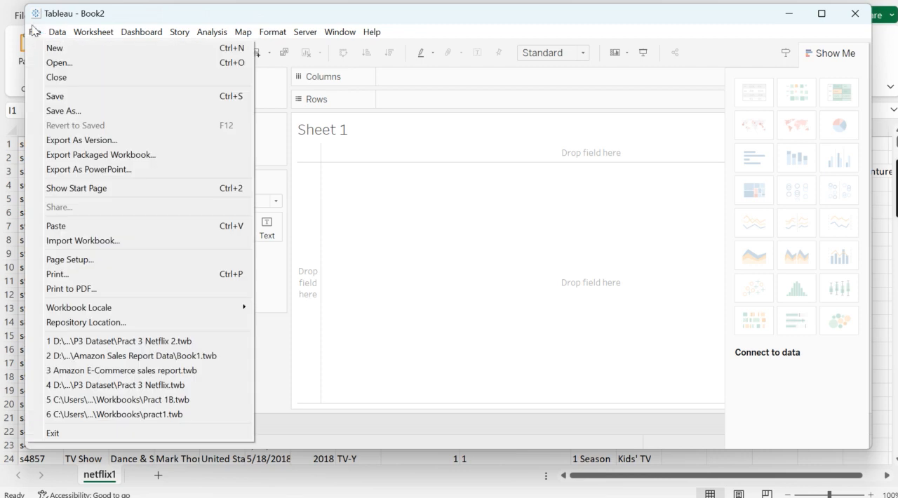
pyautogui.click(54, 54)
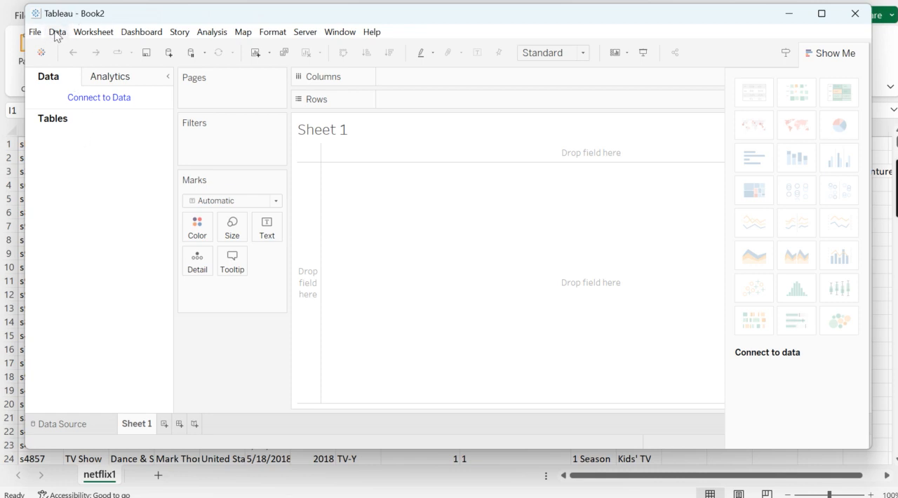
pyautogui.click(57, 33)
pyautogui.click(70, 49)
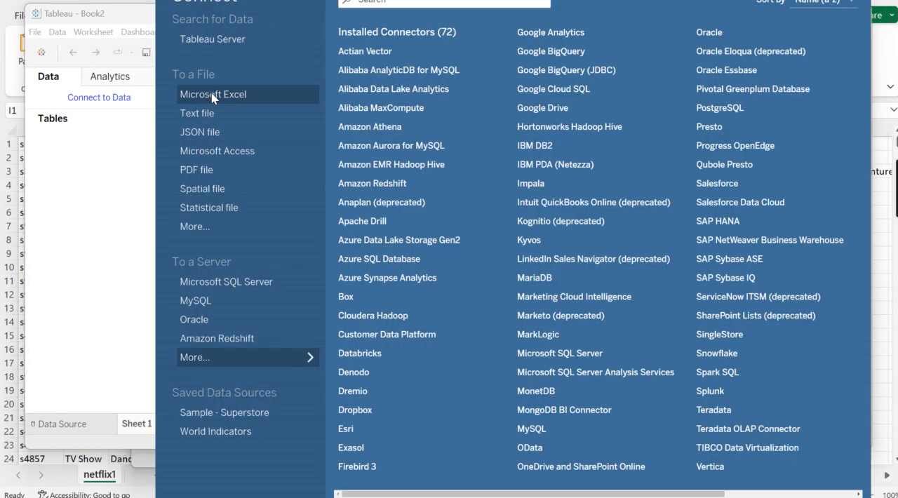
pyautogui.click(211, 94)
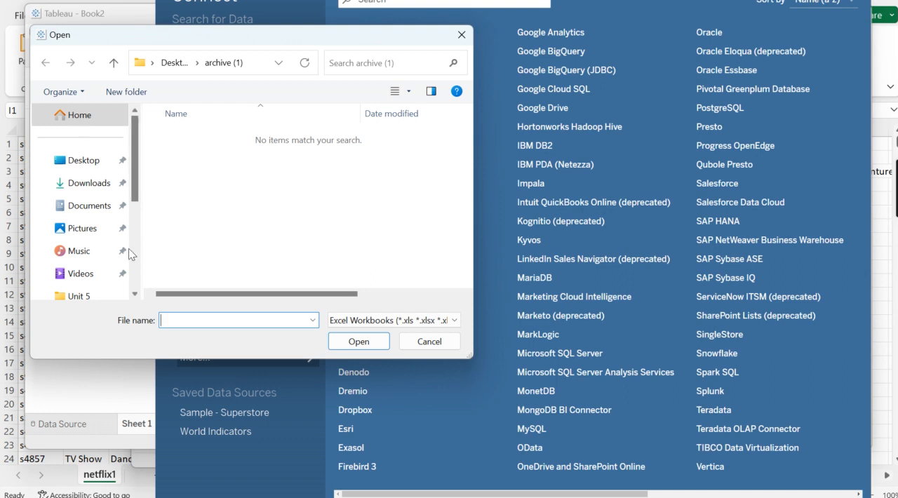
# Open the netflix1 workbook from the P3 Dataset folder inside Pract Tablaeu as the data source
pyautogui.scroll(-1, 128, 253)
pyautogui.scroll(-2, 105, 277)
pyautogui.click(106, 278)
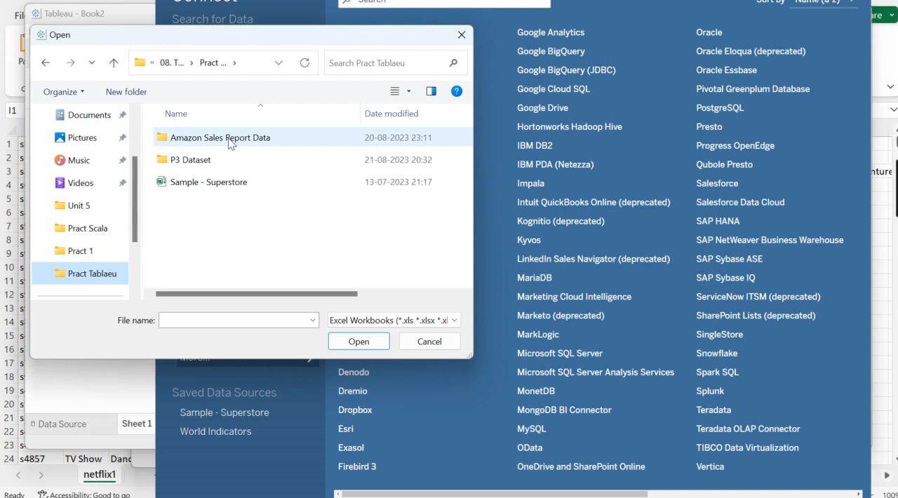
pyautogui.doubleClick(201, 160)
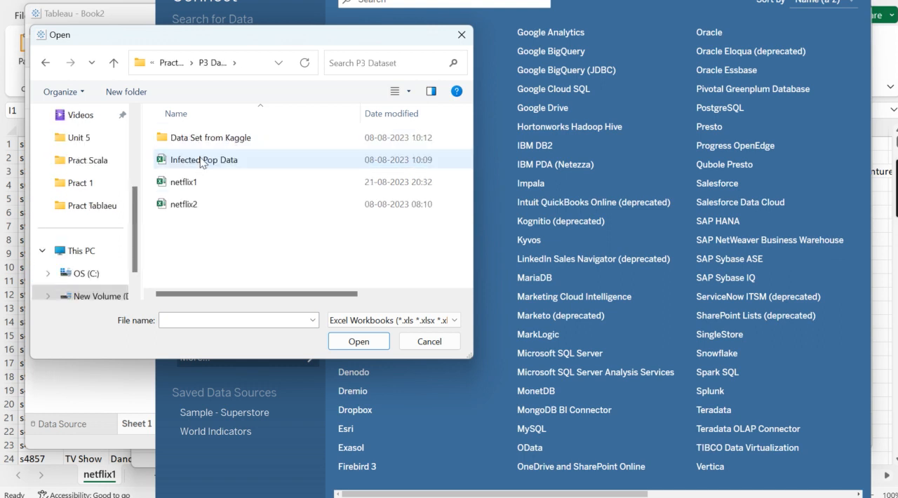
pyautogui.click(197, 189)
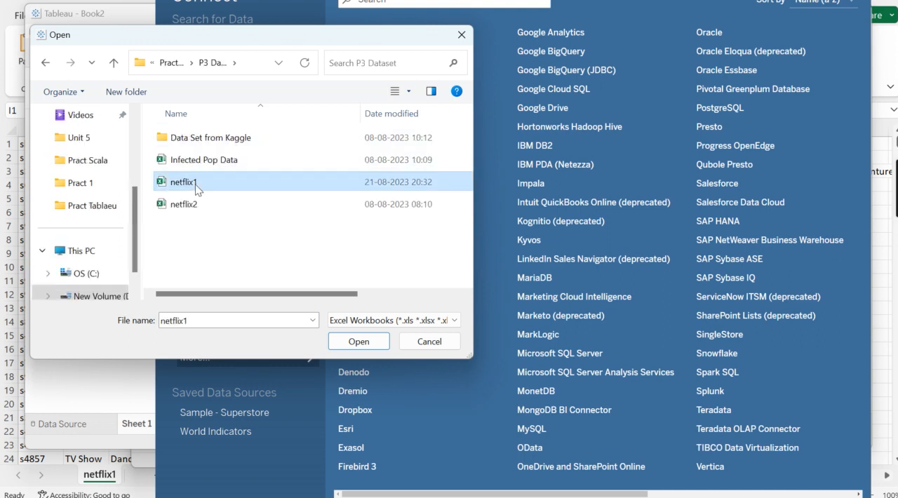
pyautogui.click(350, 342)
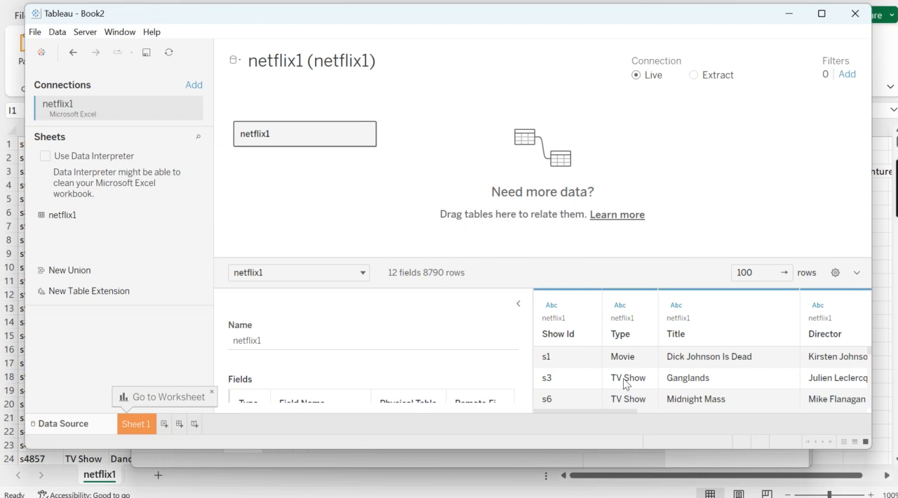
# Look through the netflix1 data preview rows and go to Sheet 1
pyautogui.scroll(-10, 621, 379)
pyautogui.scroll(-15, 624, 383)
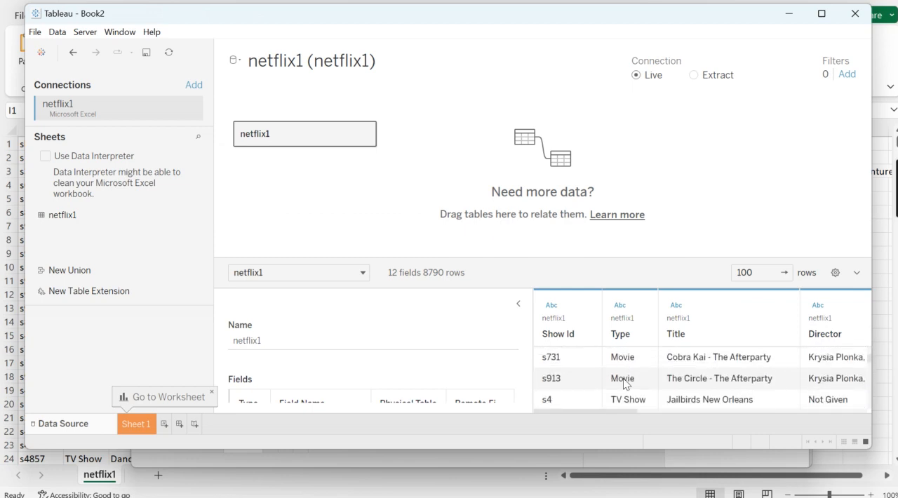
pyautogui.click(140, 423)
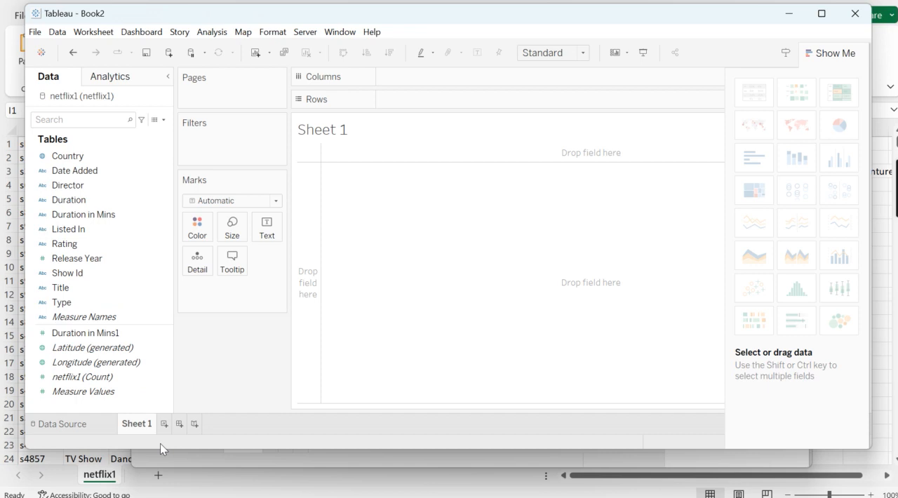
# Rename the Sheet 1 worksheet as "Avg dur"
pyautogui.doubleClick(148, 427)
pyautogui.press('BackSpace')
pyautogui.write('Avg dur')
pyautogui.press('Return')
pyautogui.press('Return')
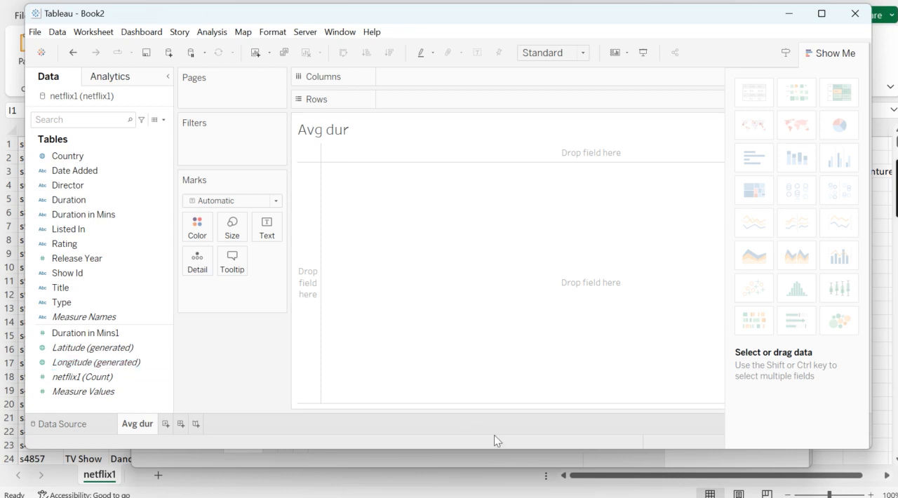
# Close the empty Book3 workbook window and return to the Book2 workbook
pyautogui.moveTo(606, 497)
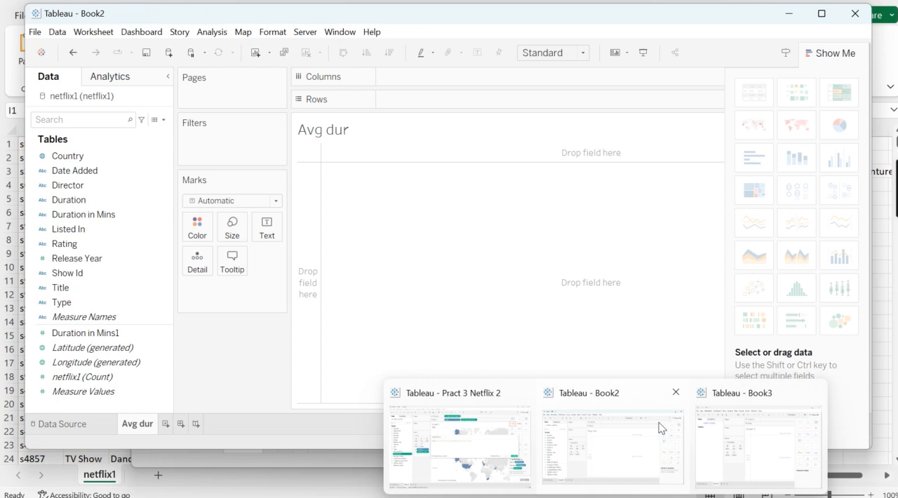
pyautogui.moveTo(756, 439)
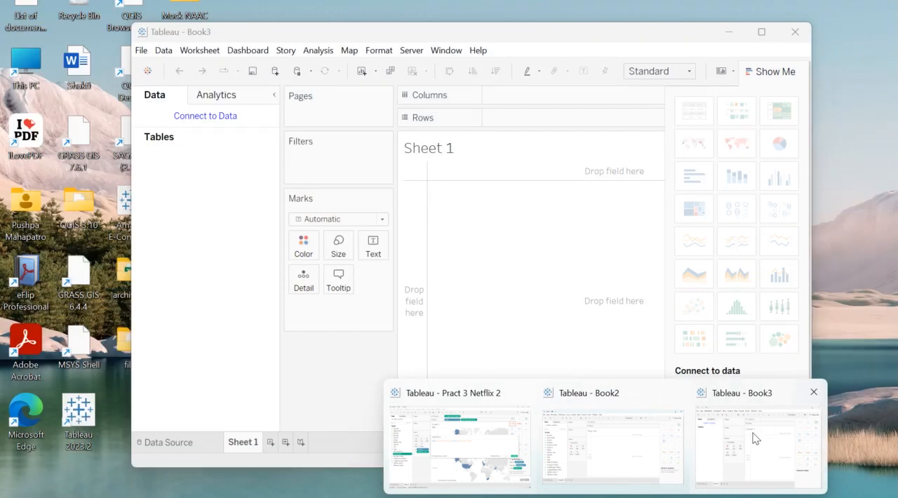
pyautogui.click(814, 392)
pyautogui.click(120, 247)
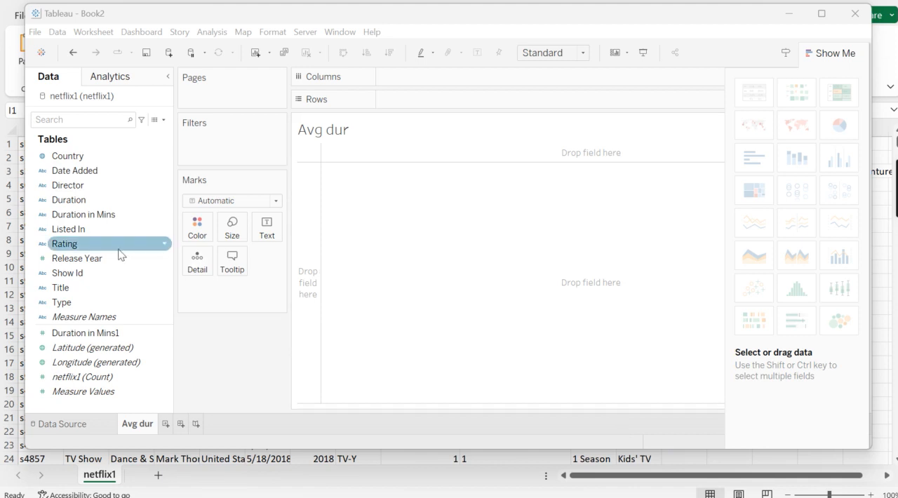
# Go through the fields of the netflix1 table one by one, from Country to Duration in Mins1
pyautogui.click(86, 162)
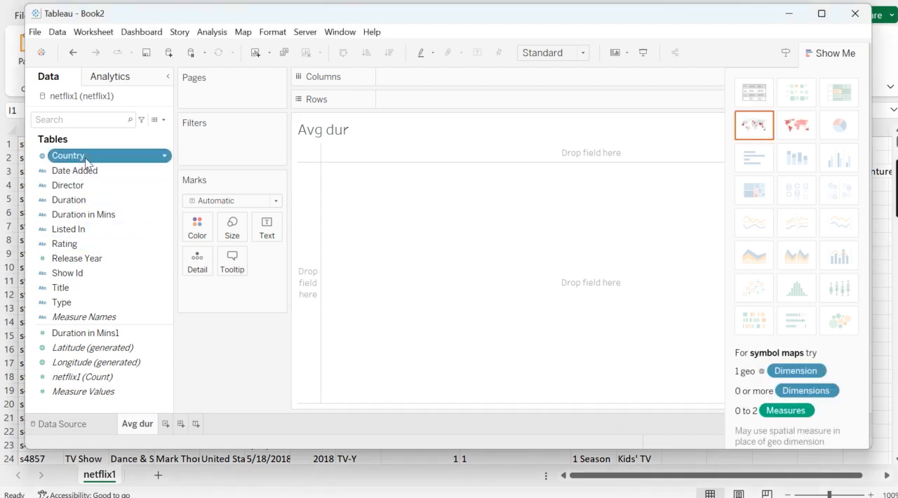
pyautogui.press('Down')
pyautogui.press('Down')
pyautogui.press('Down')
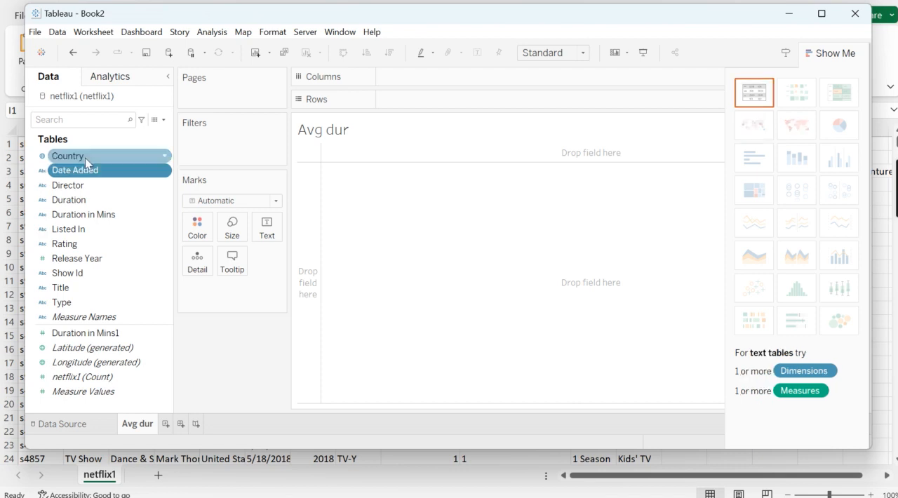
pyautogui.press('Down')
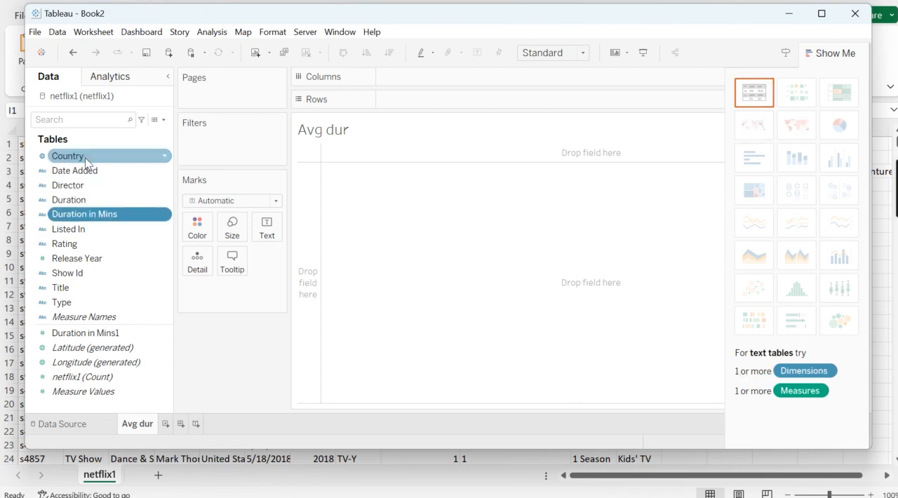
pyautogui.press('Down')
pyautogui.press('Down')
pyautogui.press('Down')
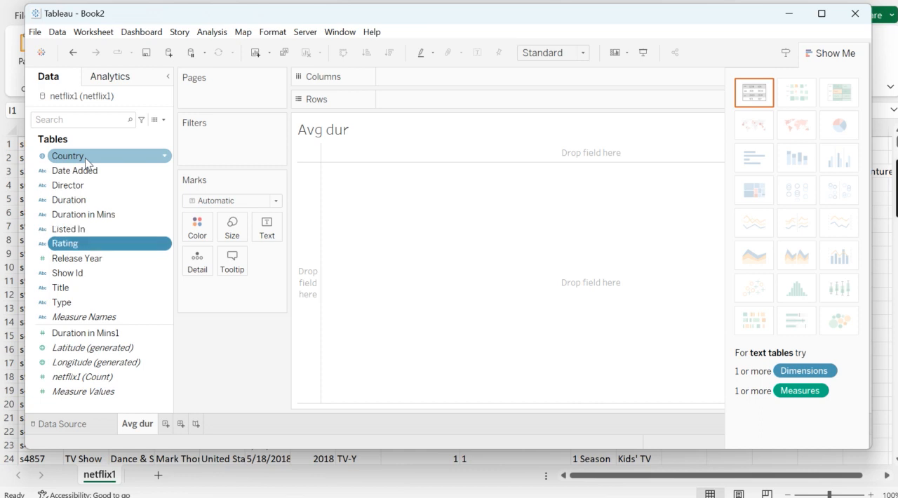
pyautogui.press('Down')
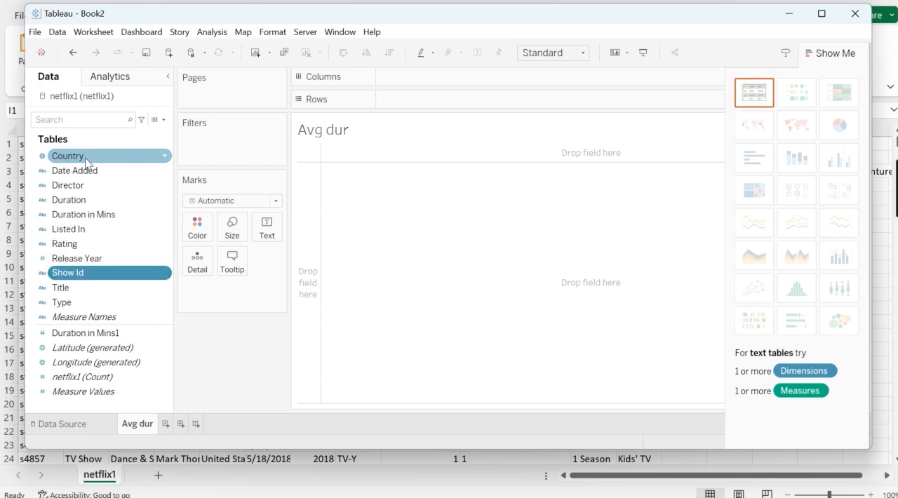
pyautogui.press('Down')
pyautogui.press('Down')
pyautogui.press('Down')
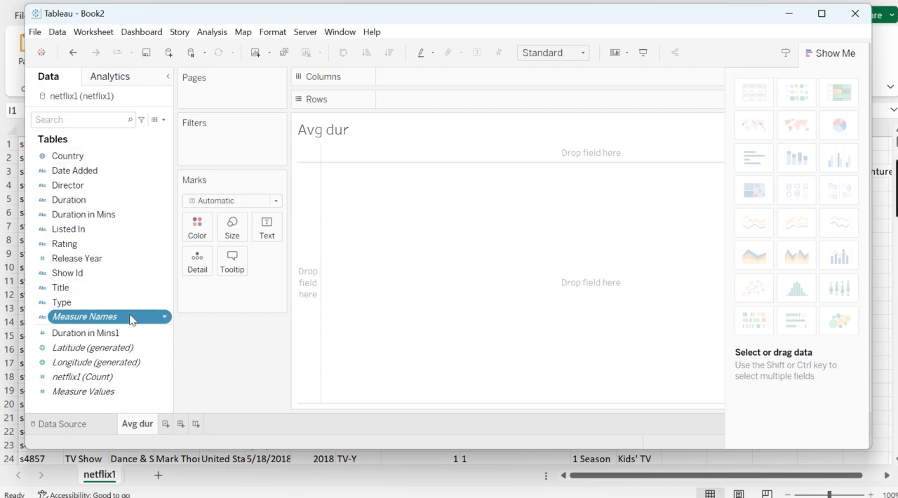
pyautogui.click(115, 334)
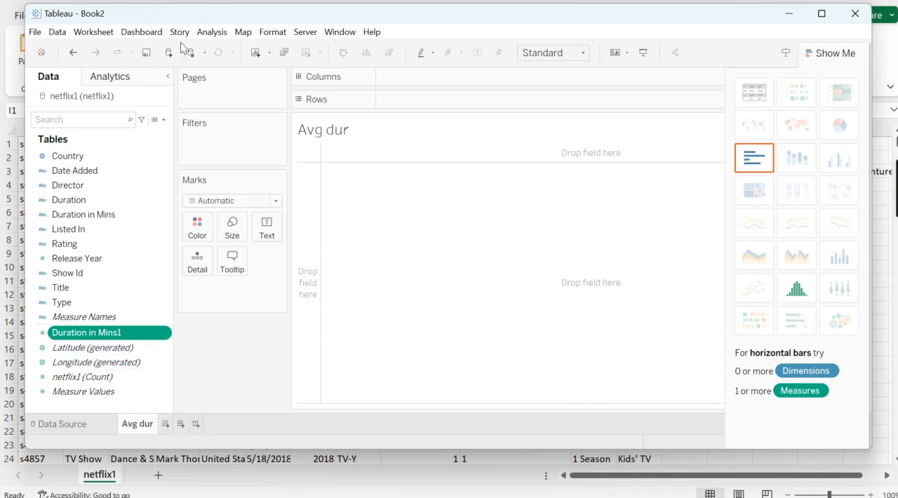
# Create a calculated field and name it "Avg dur year wise"
pyautogui.click(163, 120)
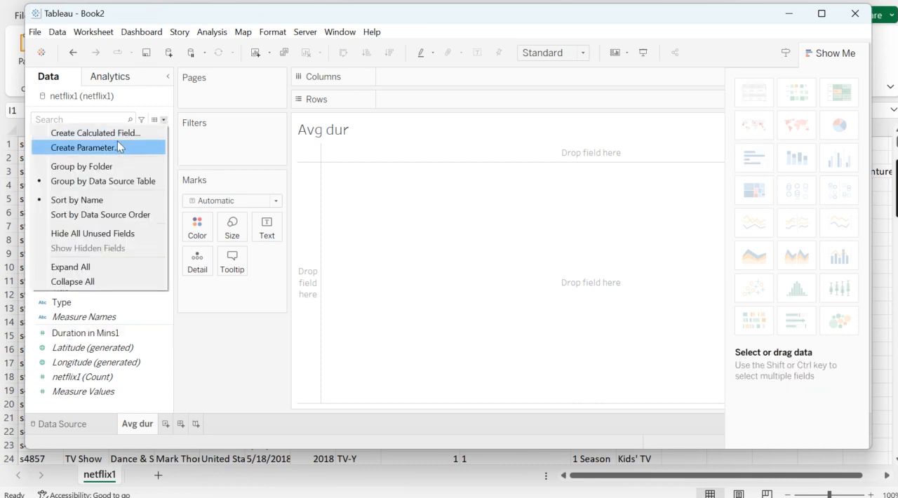
pyautogui.click(106, 137)
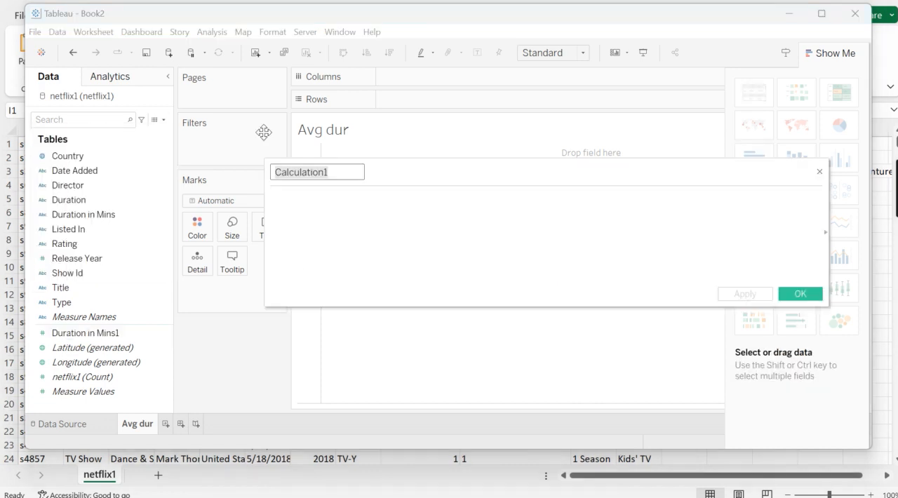
pyautogui.press('BackSpace')
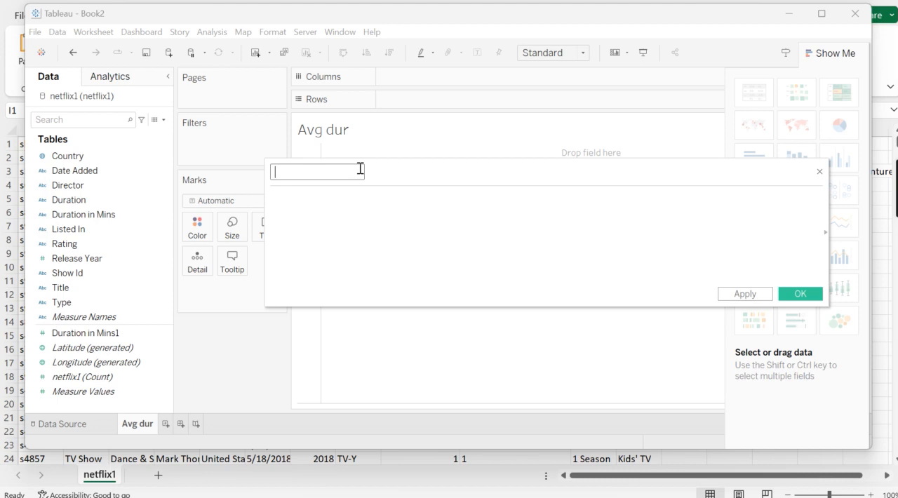
pyautogui.write('Avg dur year wise')
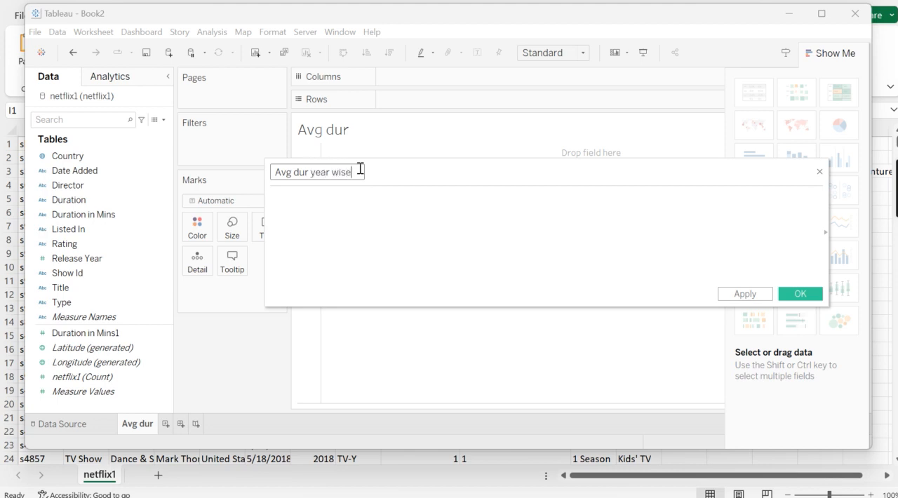
# Start the calculation with Sum([Duration in Mins1]) divided by the count function
pyautogui.click(355, 197)
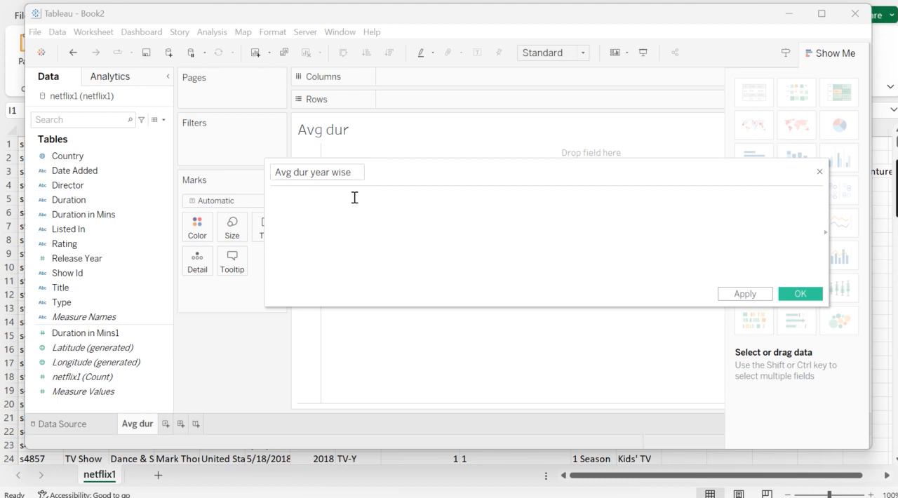
pyautogui.write('Sum')
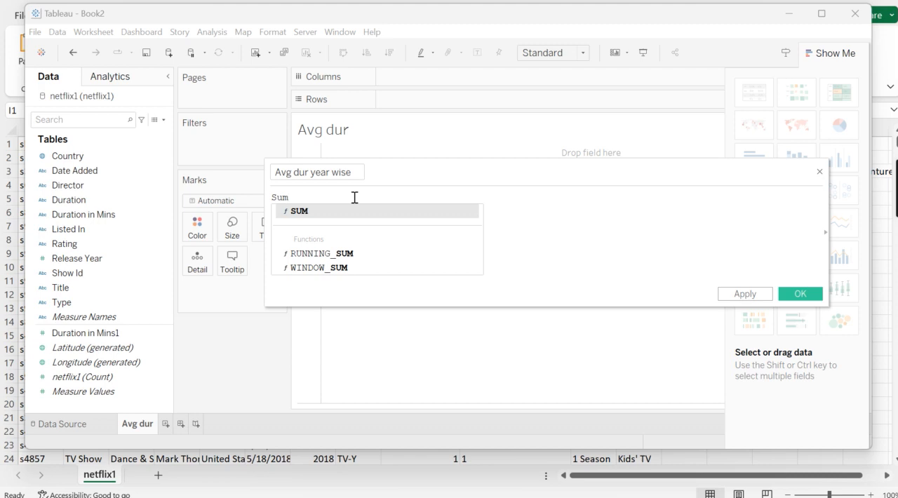
pyautogui.write('(')
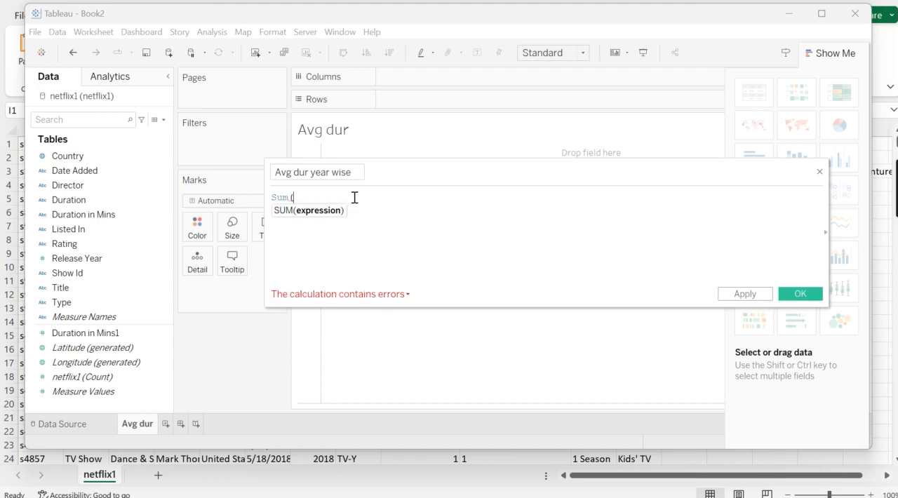
pyautogui.write('dur')
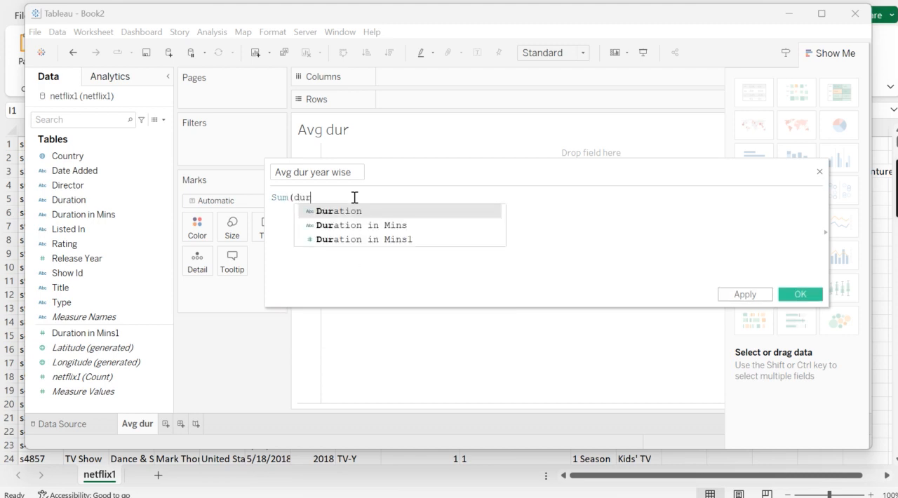
pyautogui.click(368, 239)
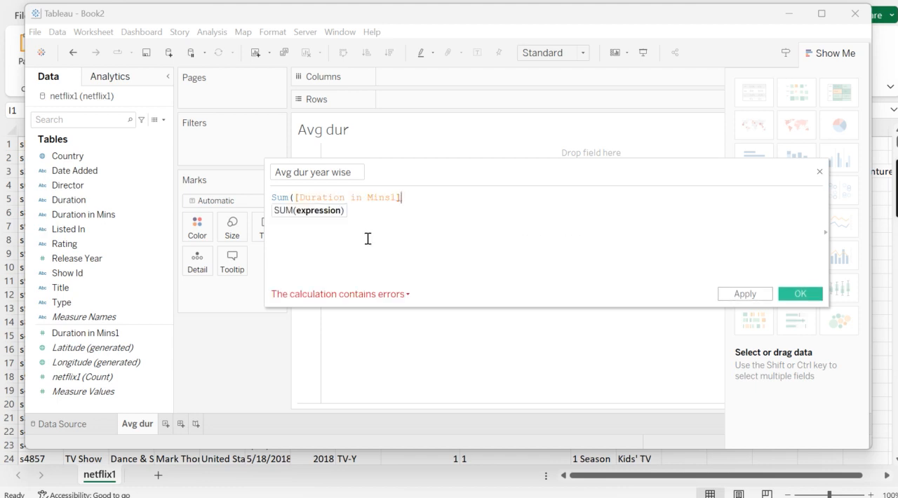
pyautogui.write(')/')
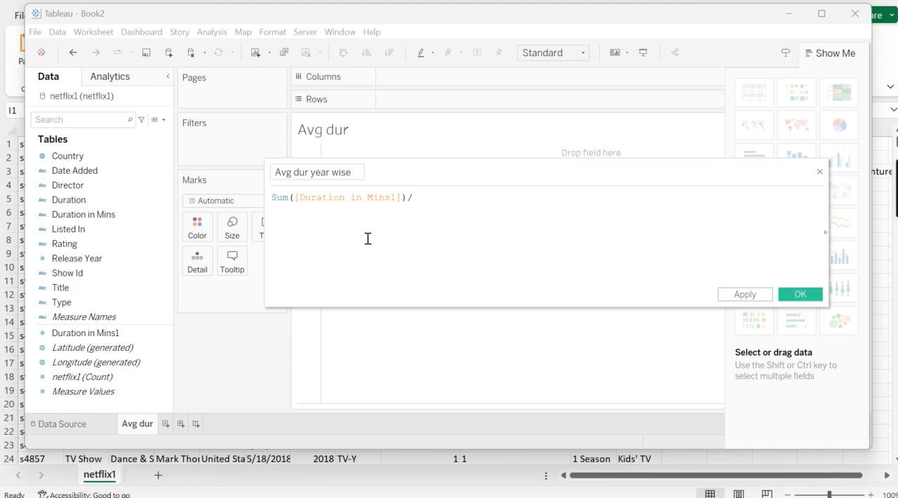
pyautogui.write('count')
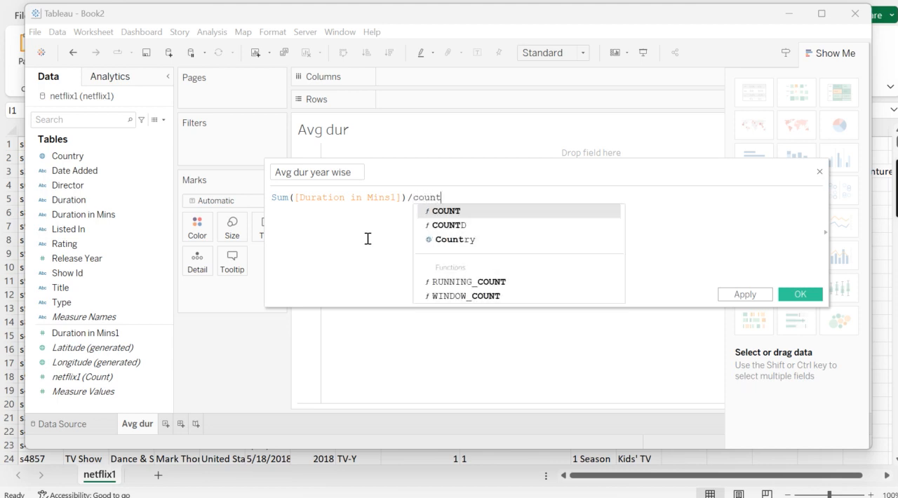
pyautogui.write('(')
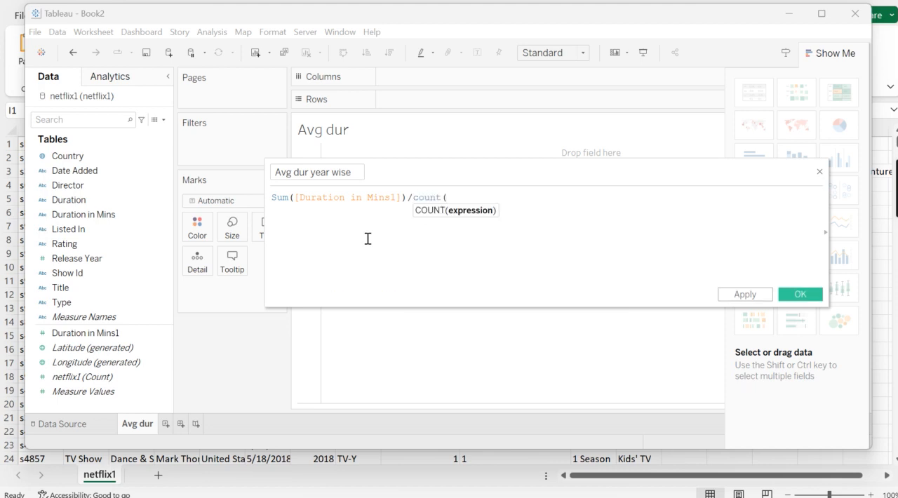
pyautogui.write('year')
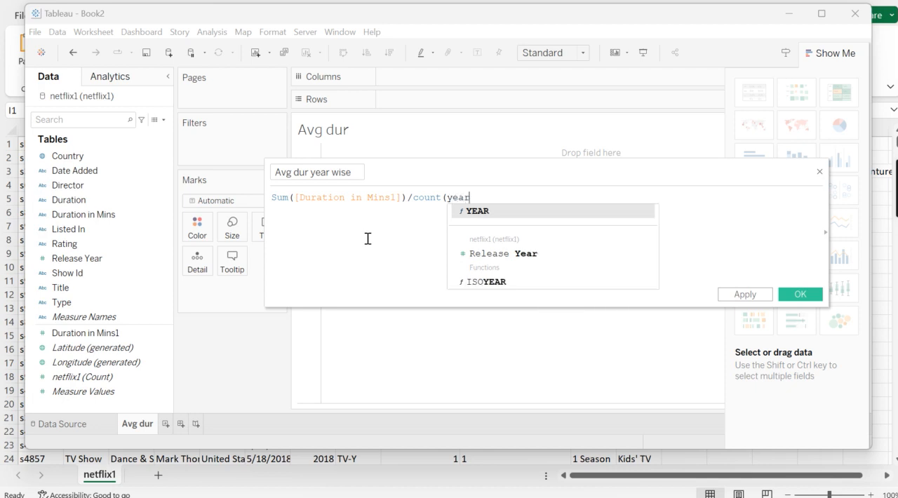
pyautogui.click(490, 211)
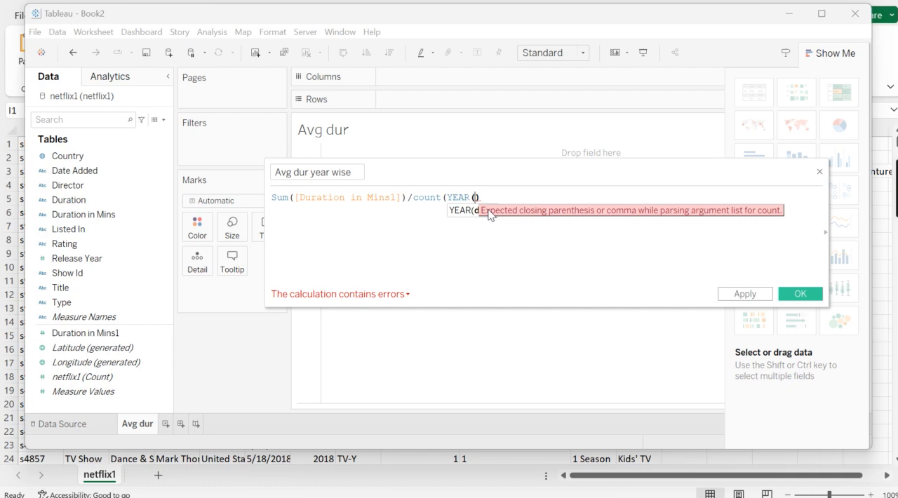
pyautogui.press('BackSpace')
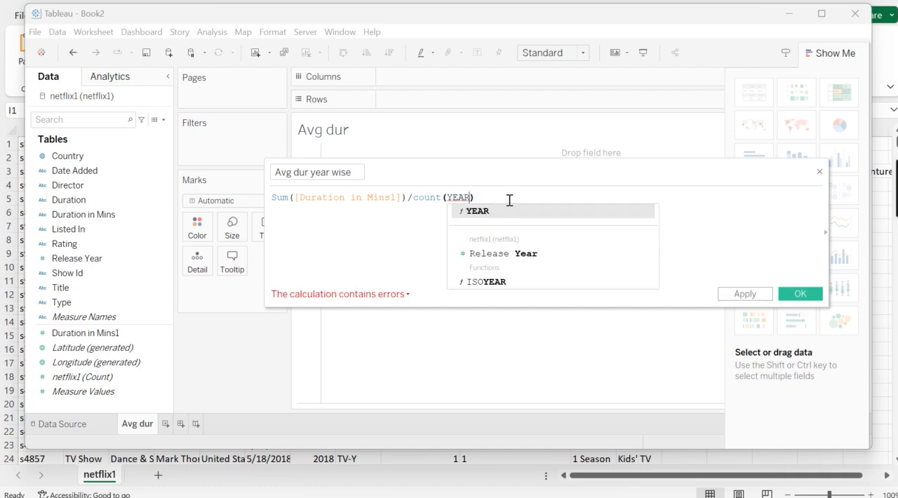
pyautogui.click(509, 200)
pyautogui.moveTo(453, 196)
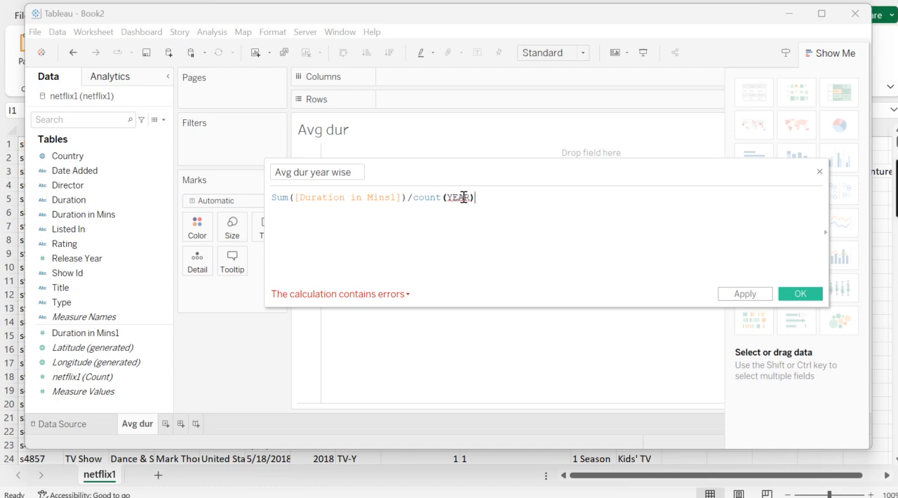
pyautogui.click(463, 198)
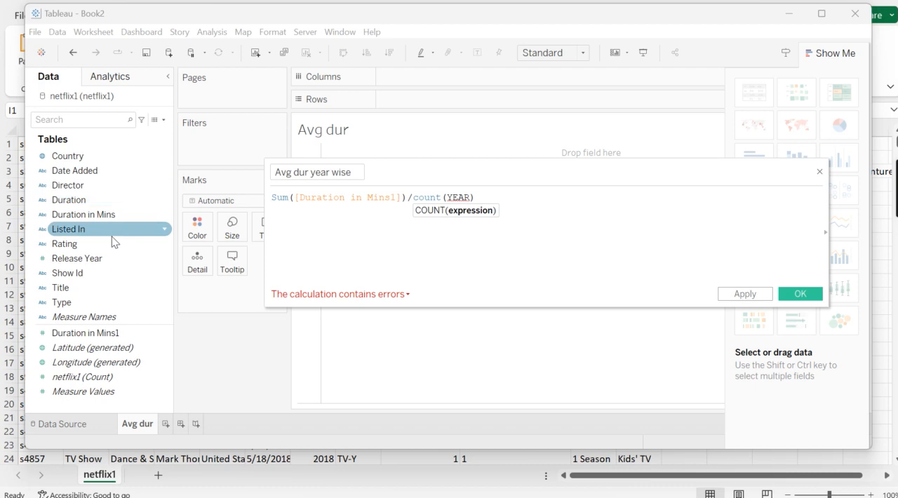
pyautogui.click(470, 199)
pyautogui.press('BackSpace')
pyautogui.press('BackSpace')
pyautogui.press('BackSpace')
pyautogui.press('BackSpace')
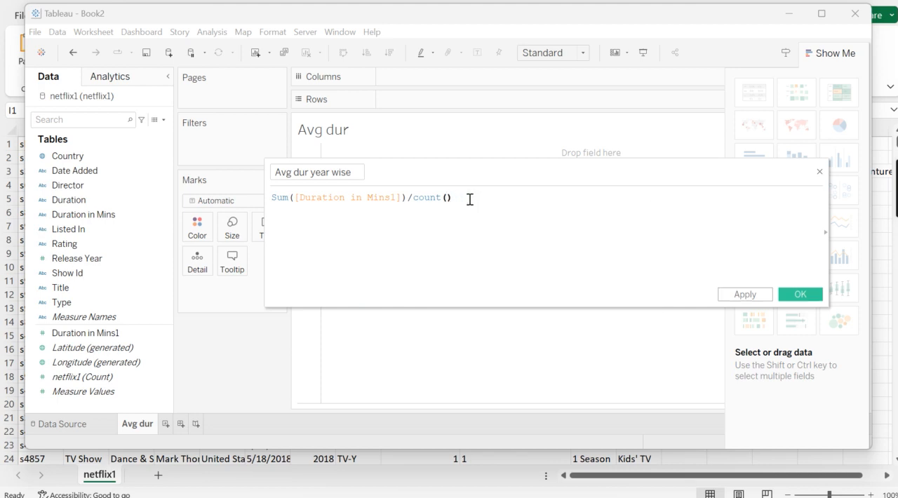
# Use the Release Year field as the count argument, completing Sum([Duration in Mins1])/count([Release Year]), and save the calculated field
pyautogui.write('re')
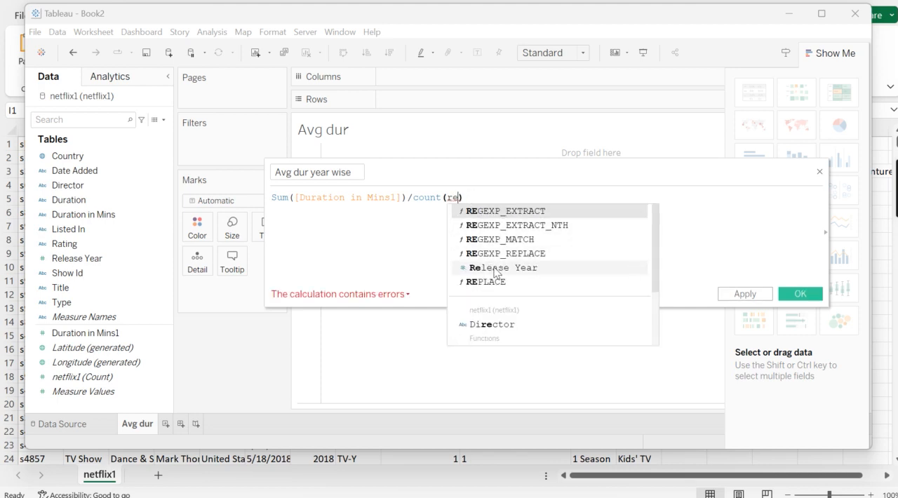
pyautogui.click(494, 267)
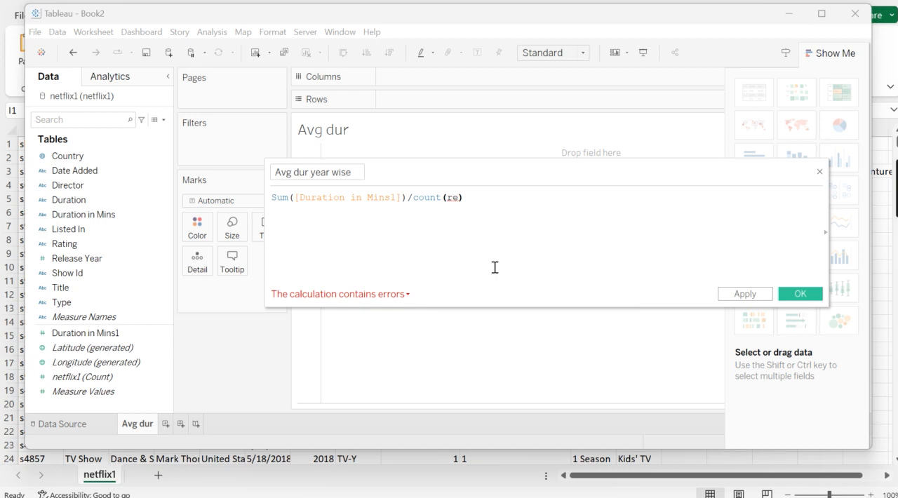
pyautogui.click(562, 217)
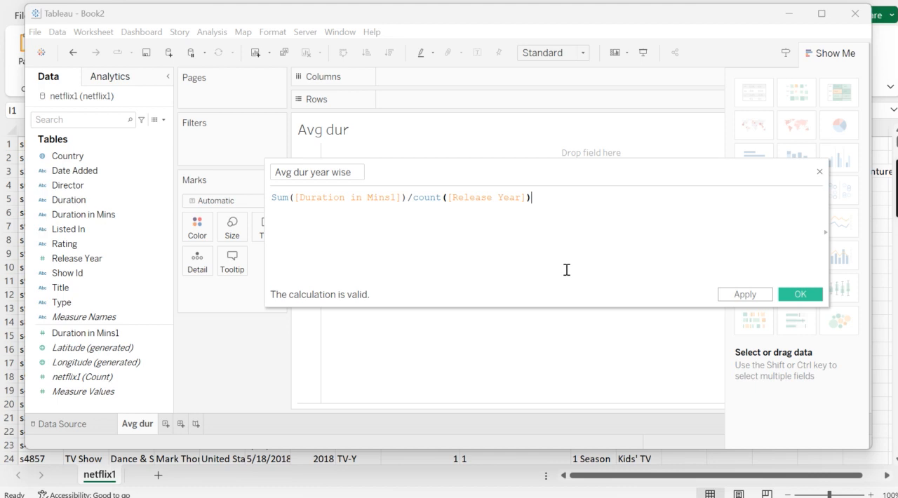
pyautogui.click(799, 294)
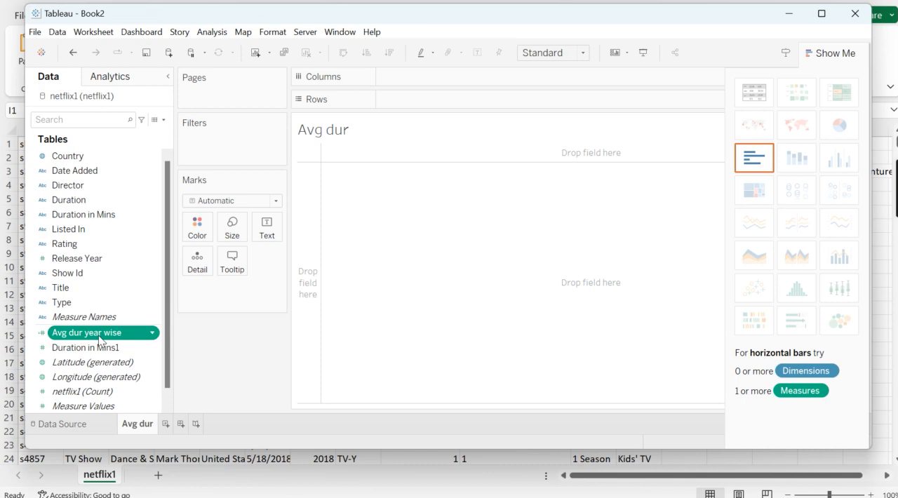
# Add Avg dur year wise and Country to the marks as details to build a country map
pyautogui.moveTo(99, 339); pyautogui.dragTo(227, 296)
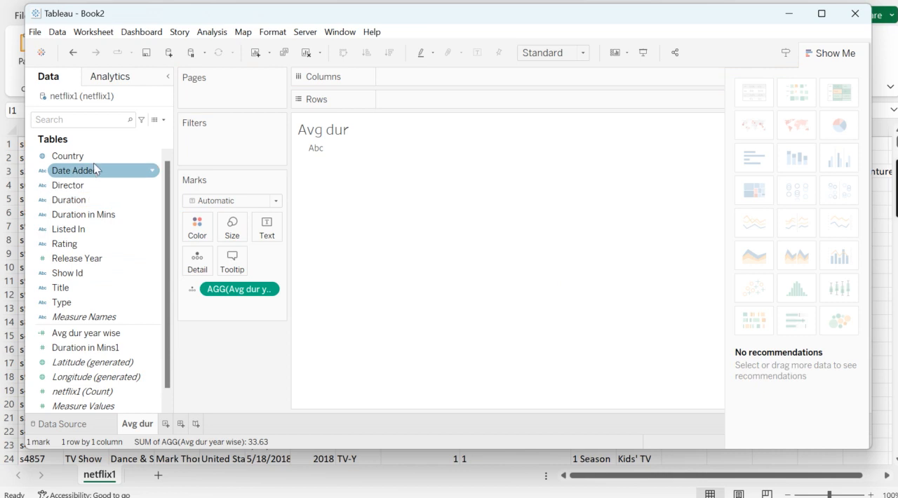
pyautogui.moveTo(90, 156)
pyautogui.mouseDown()
pyautogui.moveTo(160, 187)
pyautogui.moveTo(241, 312)
pyautogui.mouseUp()
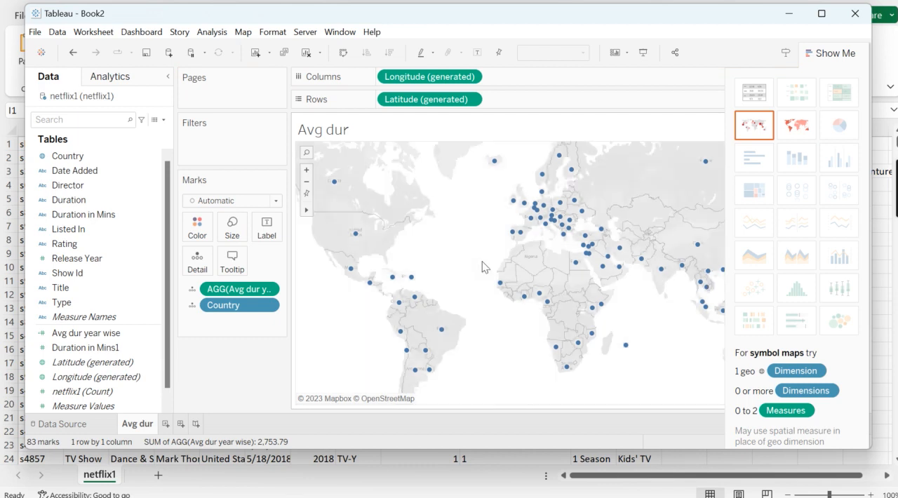
pyautogui.moveTo(513, 238)
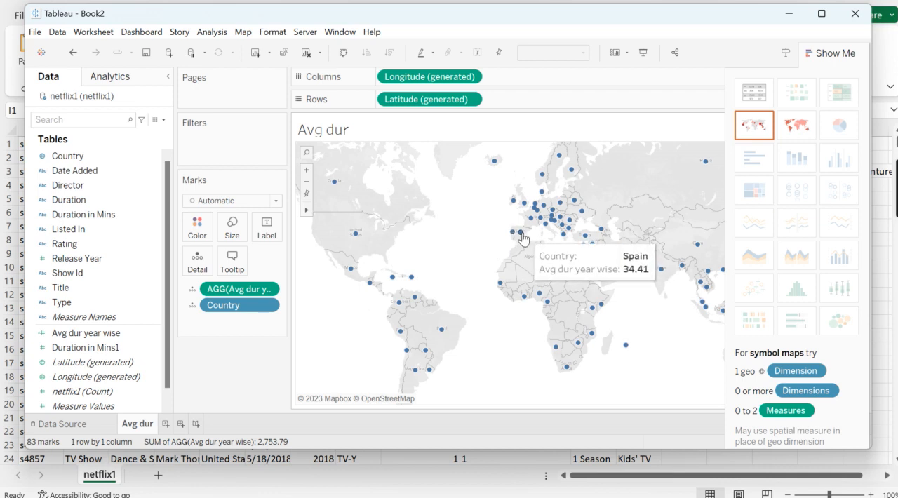
# Change the symbol map to a filled map and check the average duration for India, Canada and the United States
pyautogui.moveTo(547, 226)
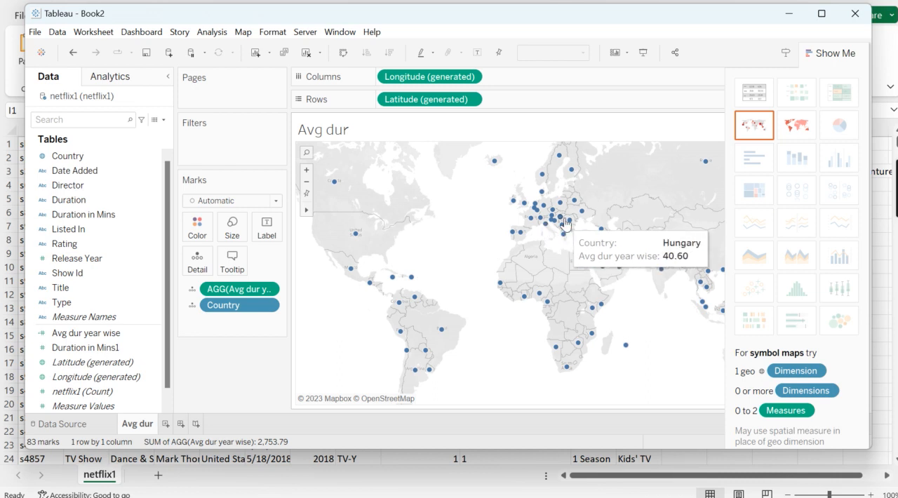
pyautogui.moveTo(568, 245)
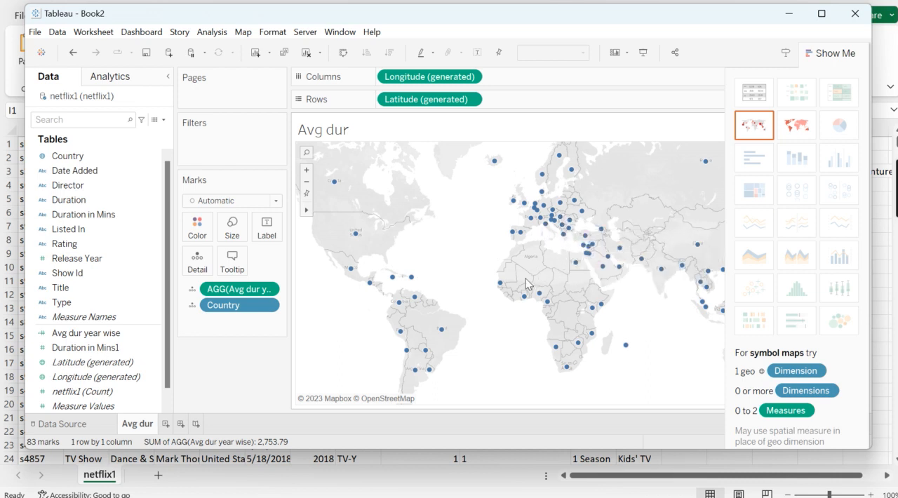
pyautogui.click(798, 126)
pyautogui.moveTo(616, 264)
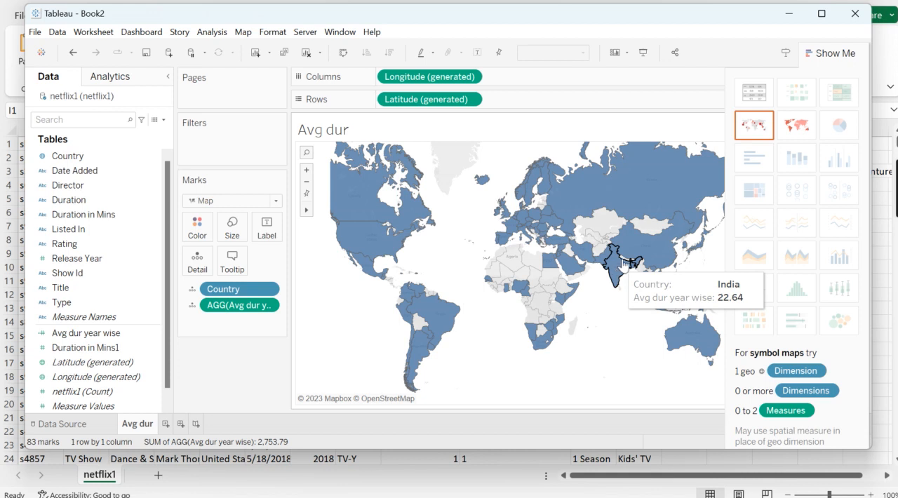
pyautogui.moveTo(644, 257)
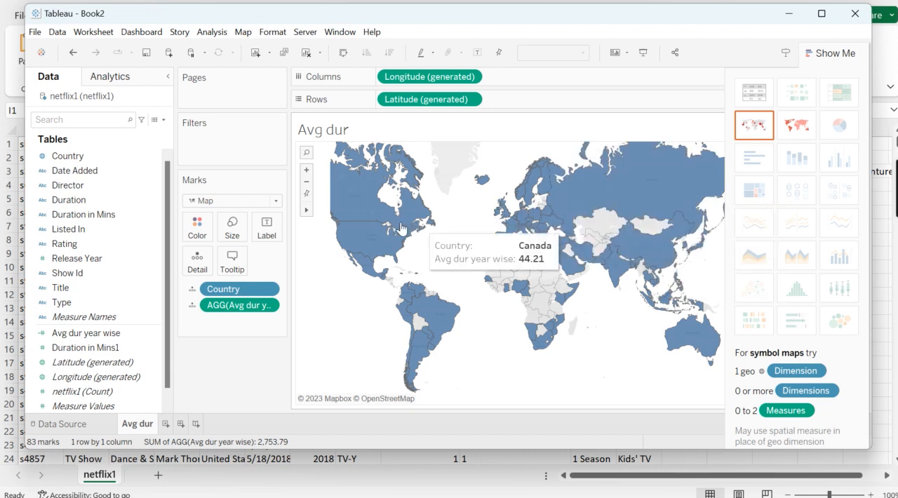
pyautogui.moveTo(372, 243)
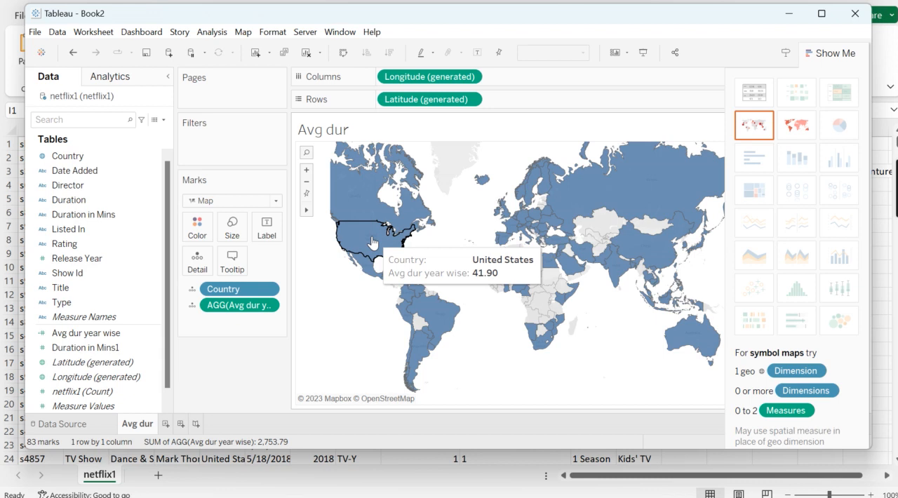
# Recolor the map's country marks light orange and slightly increase the mark size
pyautogui.click(188, 235)
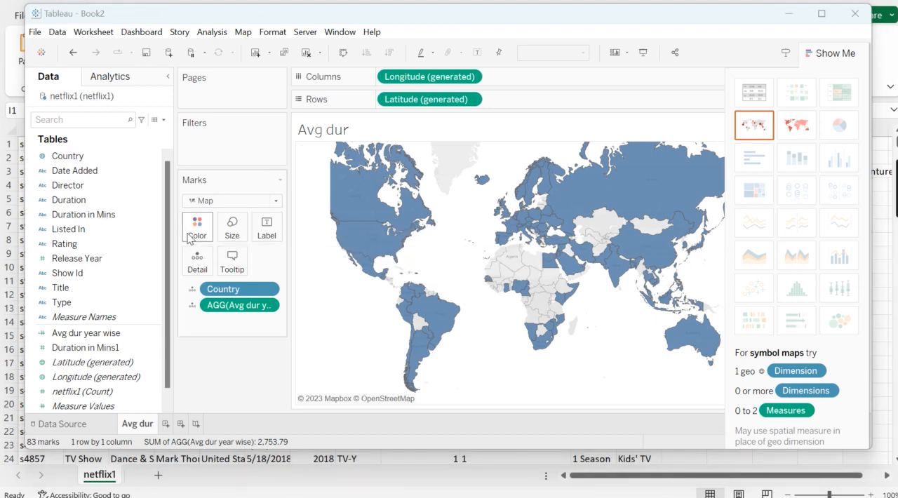
pyautogui.click(224, 287)
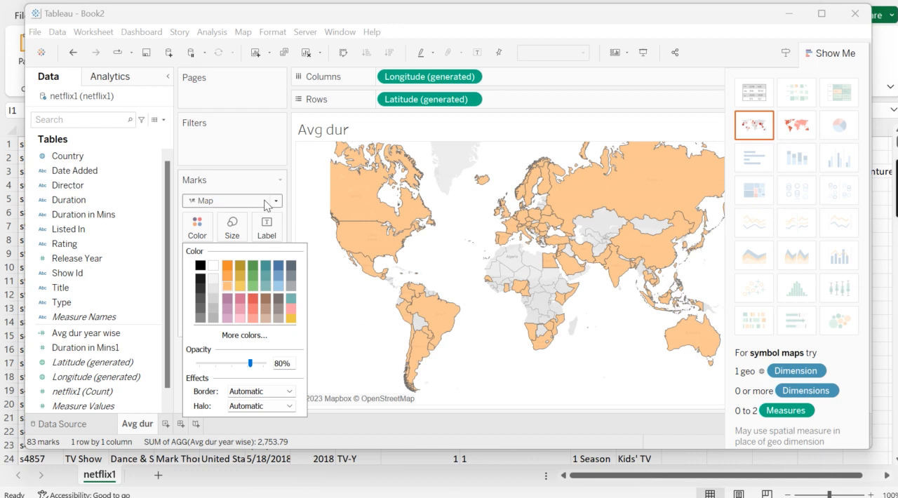
pyautogui.click(231, 225)
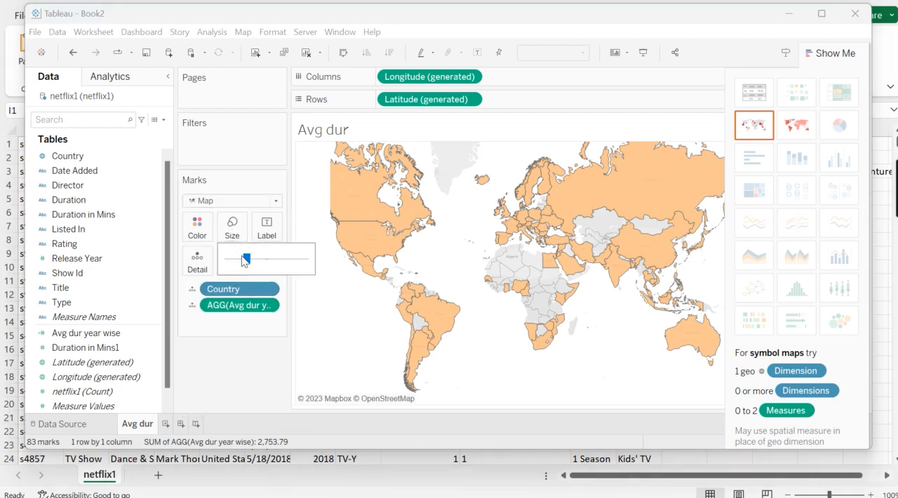
pyautogui.moveTo(245, 257)
pyautogui.mouseDown()
pyautogui.moveTo(237, 259)
pyautogui.moveTo(252, 259)
pyautogui.mouseUp()
pyautogui.click(269, 238)
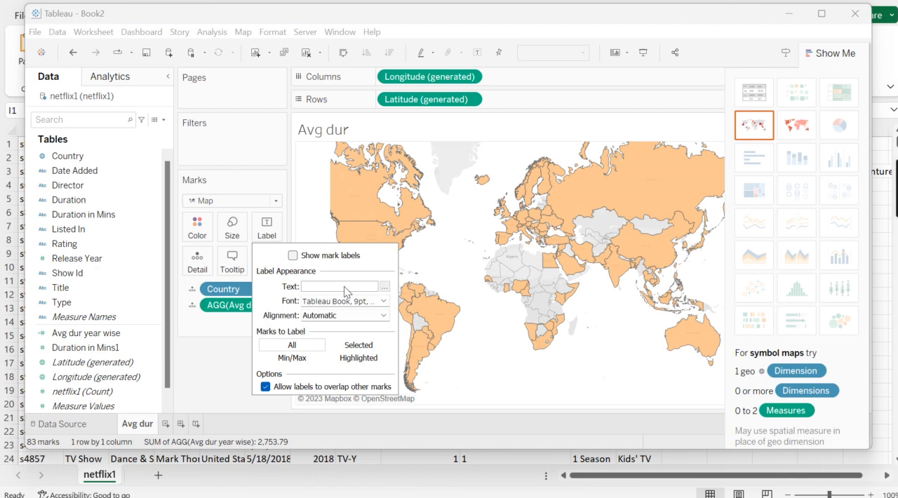
pyautogui.click(212, 335)
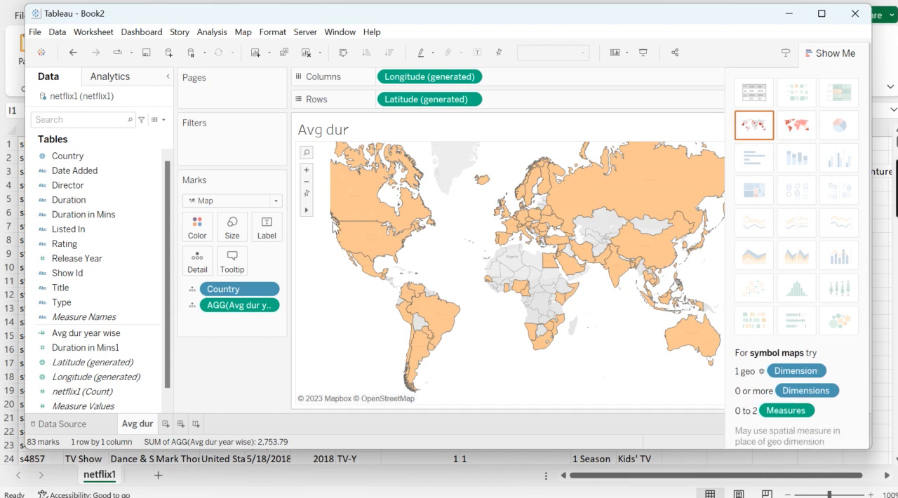
# Try the Bar, Line and Area mark types in turn on the country map
pyautogui.click(275, 202)
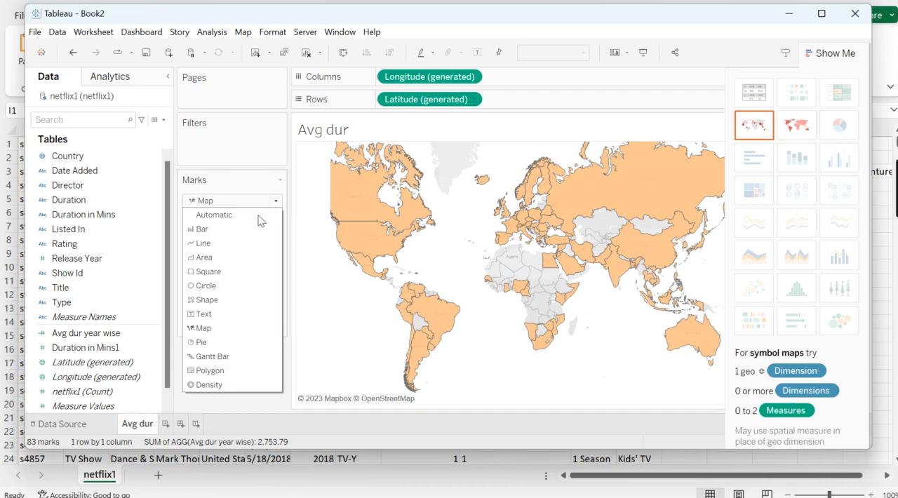
pyautogui.click(203, 231)
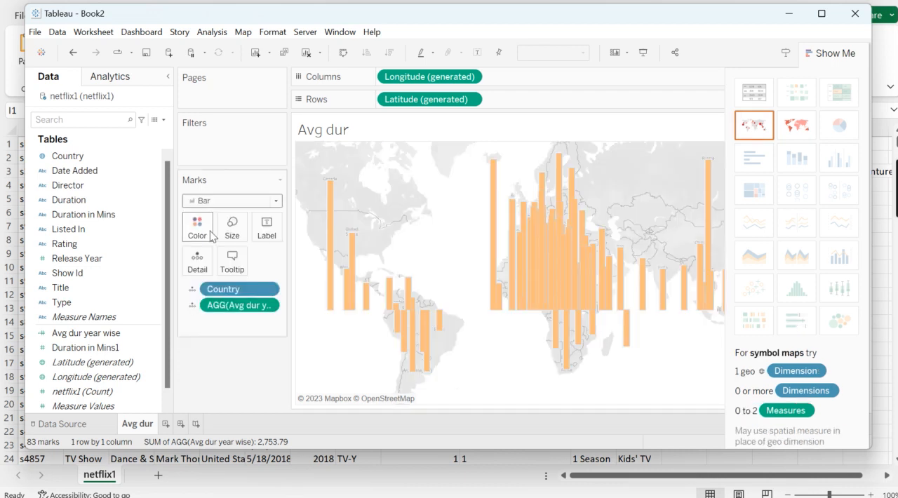
pyautogui.click(276, 201)
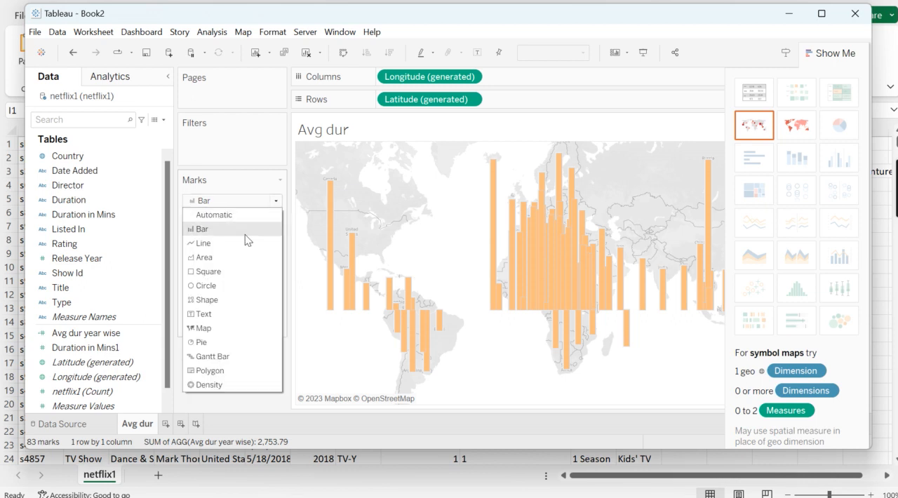
pyautogui.press('Escape')
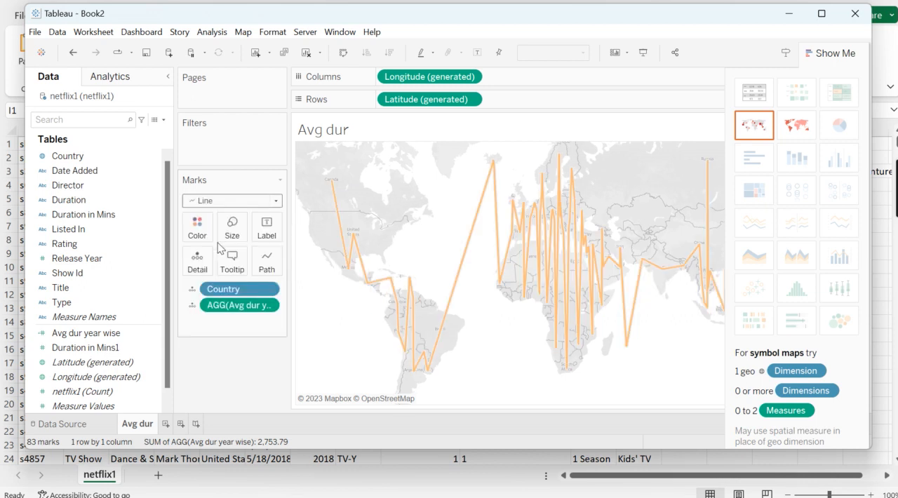
pyautogui.click(277, 202)
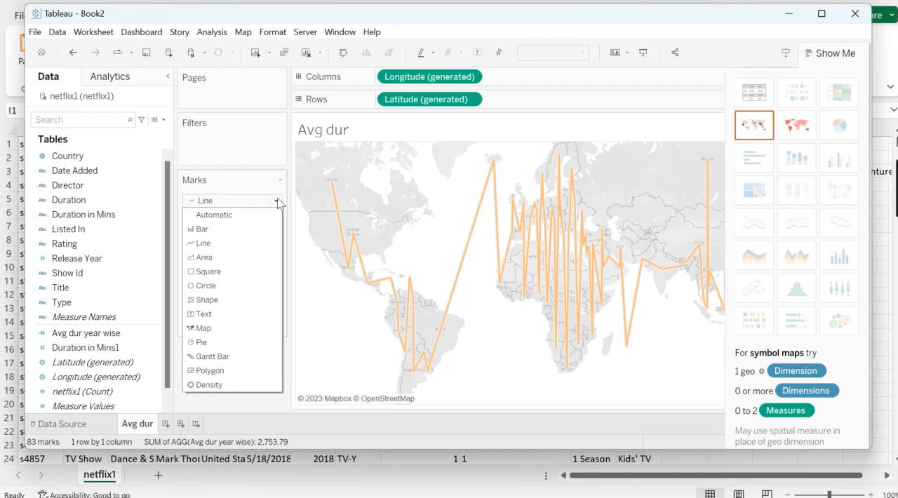
pyautogui.click(213, 257)
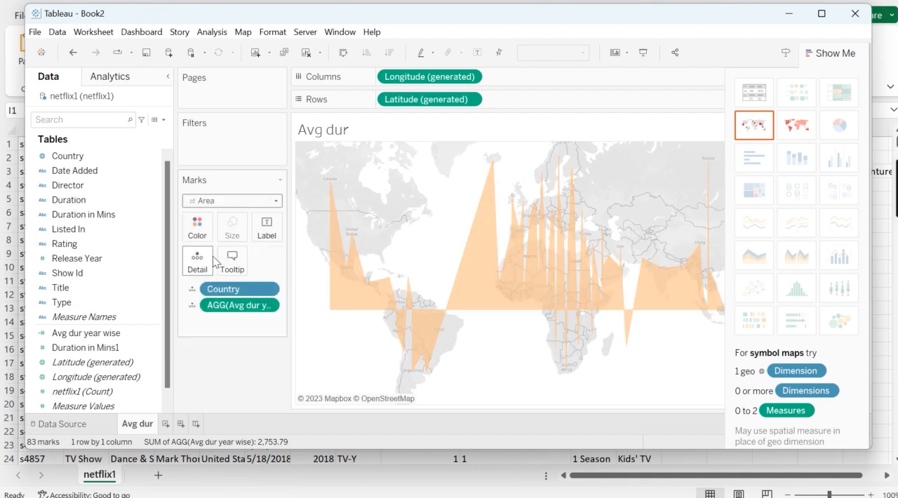
# Set the country map's mark type to Circle
pyautogui.click(277, 202)
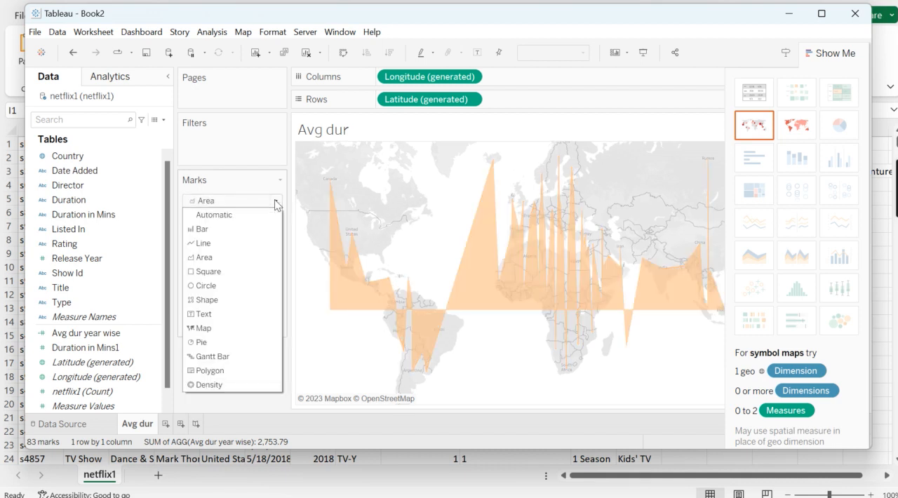
pyautogui.click(215, 286)
pyautogui.moveTo(400, 335)
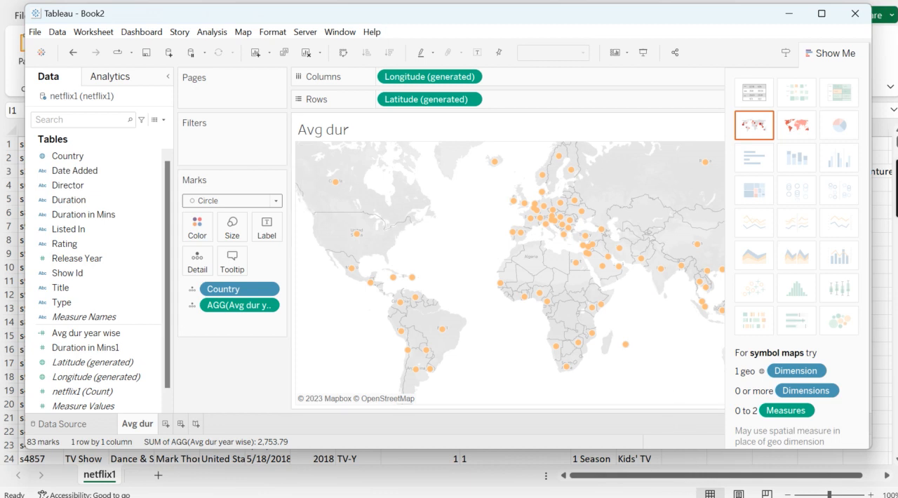
pyautogui.click(629, 444)
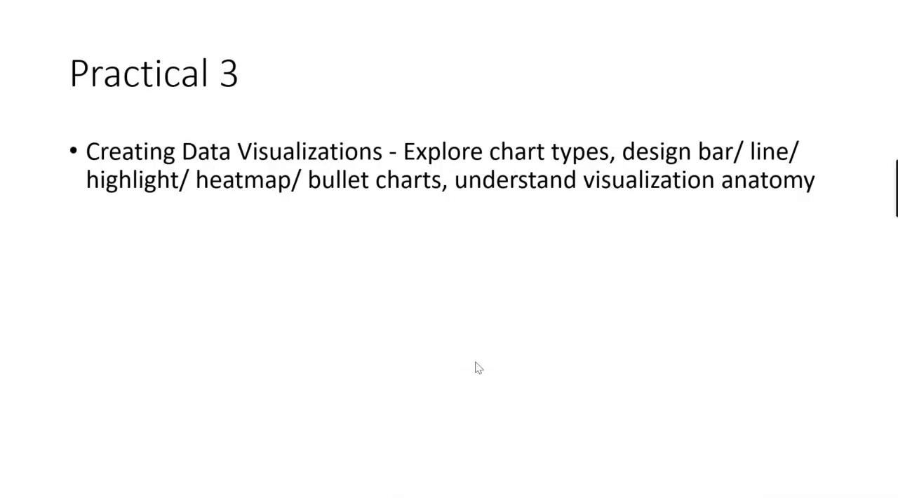